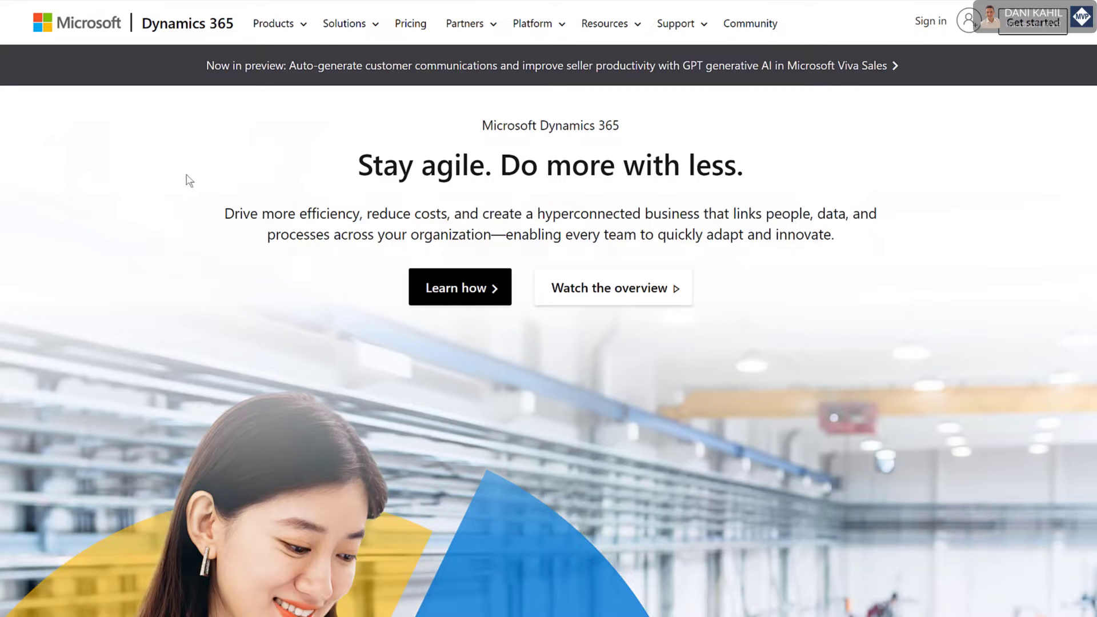
Open the Dynamics 365 Products menu, which lists the products by business area.
left_click(304, 27)
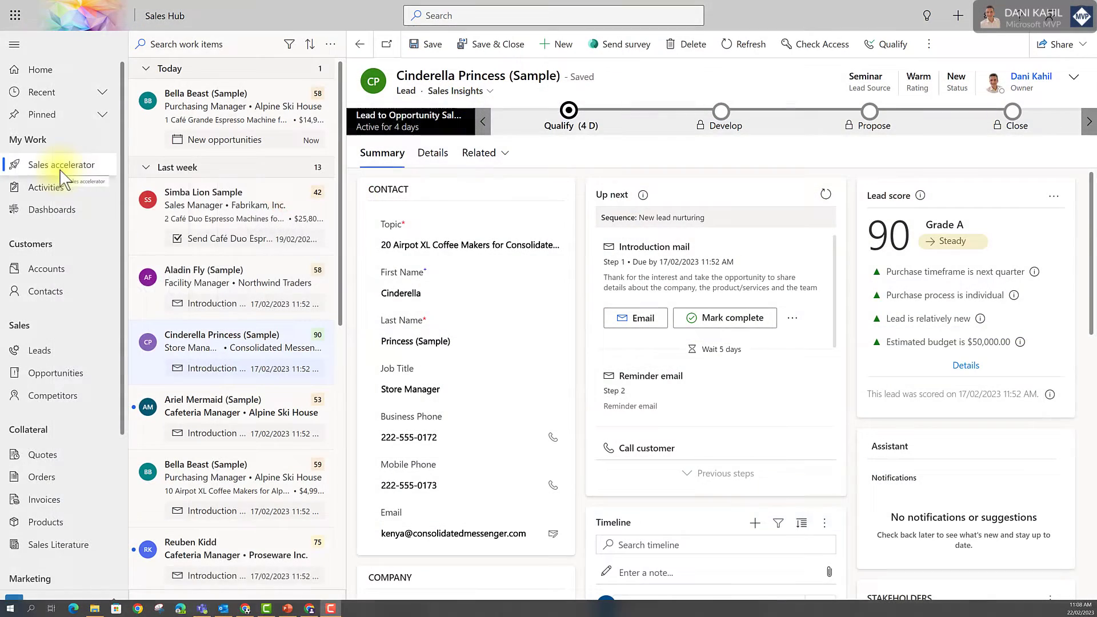
Review the Alpine Ski House and Fabrikam Café Duo opportunities, then the Northwind Traders lead.
left_click(211, 116)
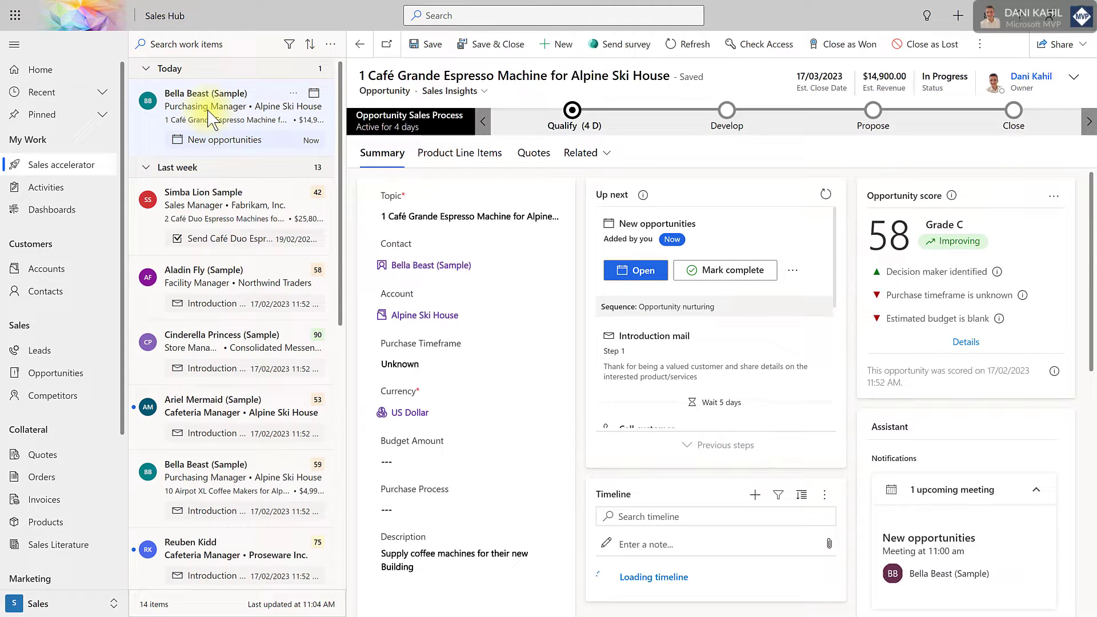
left_click(216, 216)
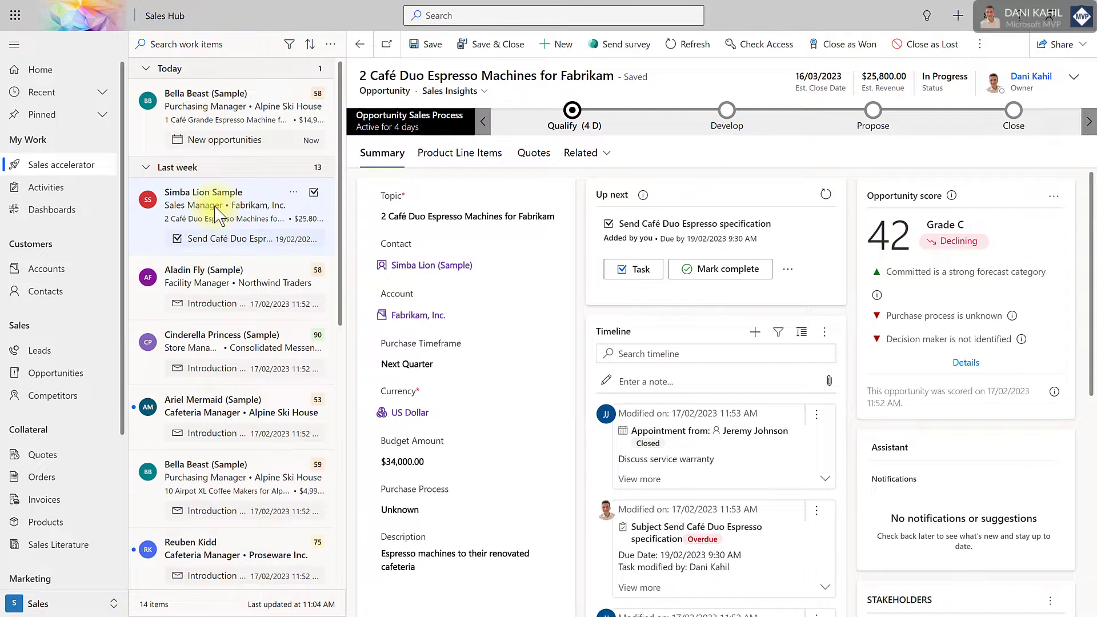
left_click(221, 289)
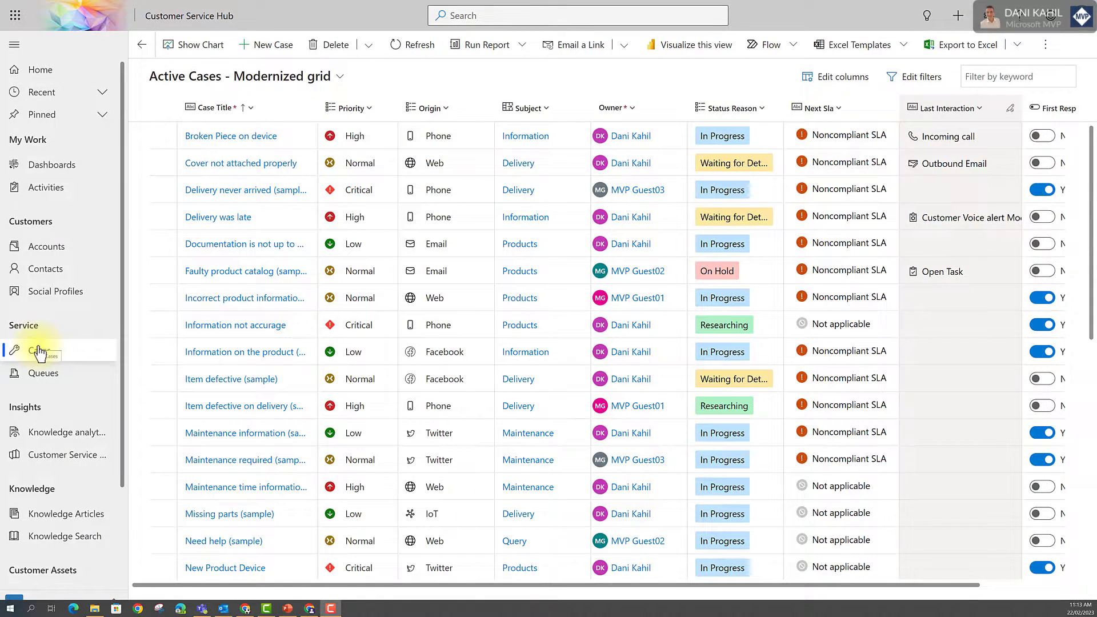
Open the Delivery was late case and, from knowledge search, the Delivery Never Arrived article.
left_click(230, 217)
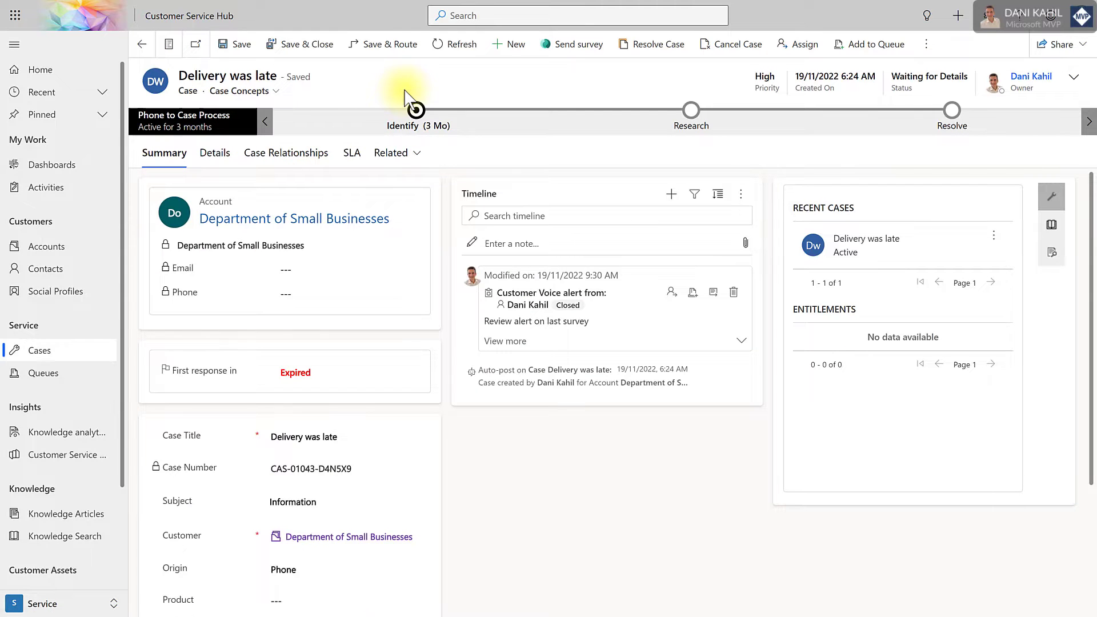
left_click(1053, 225)
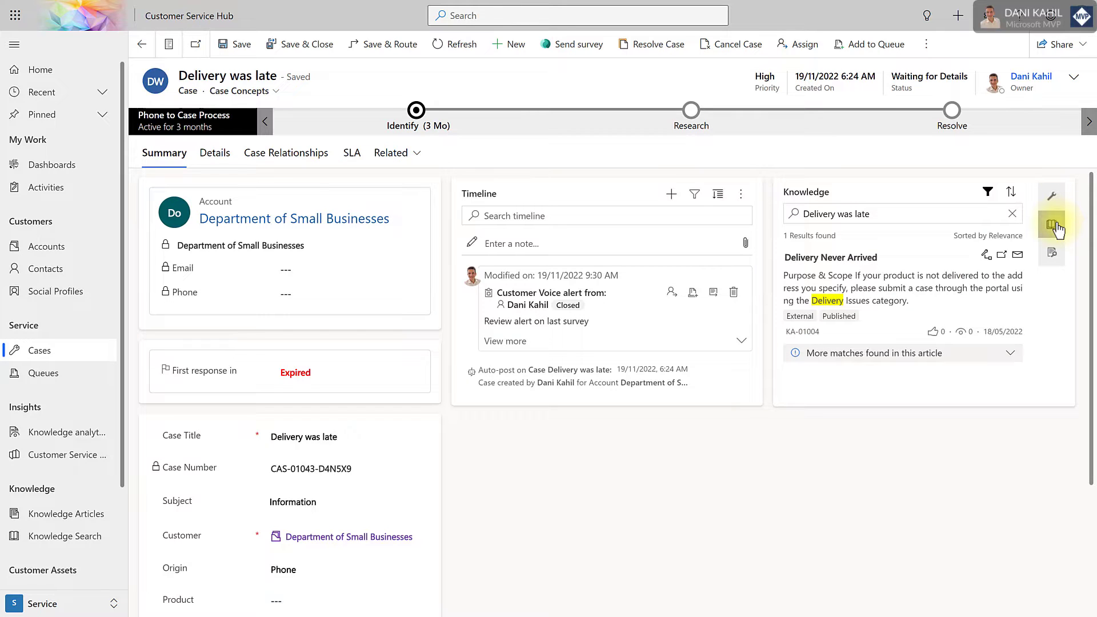
left_click(814, 258)
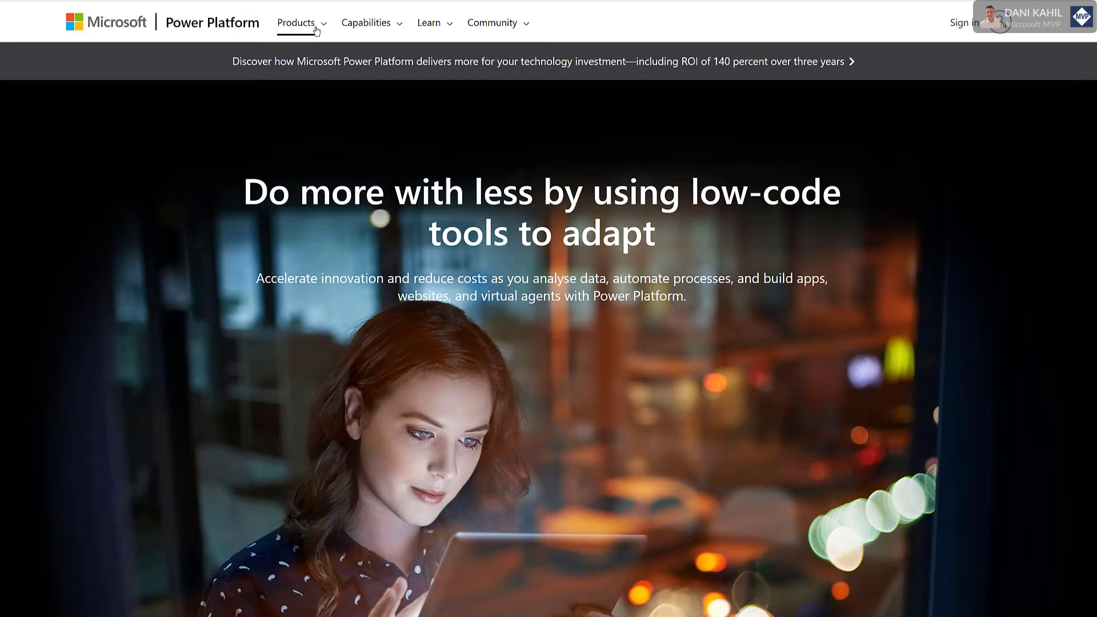
left_click(323, 27)
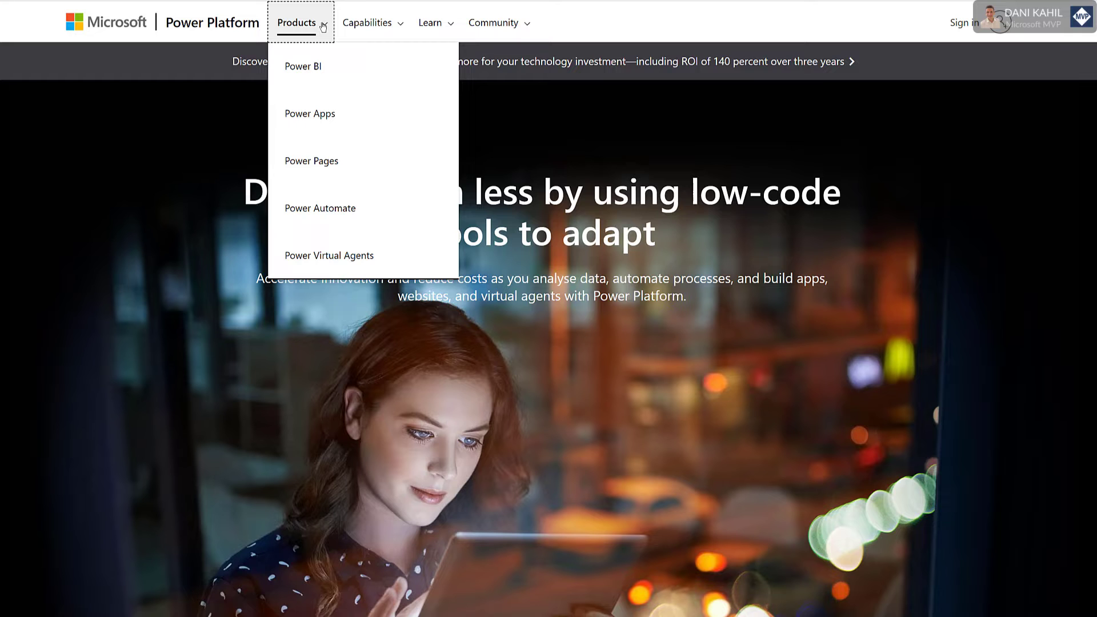
left_click(322, 26)
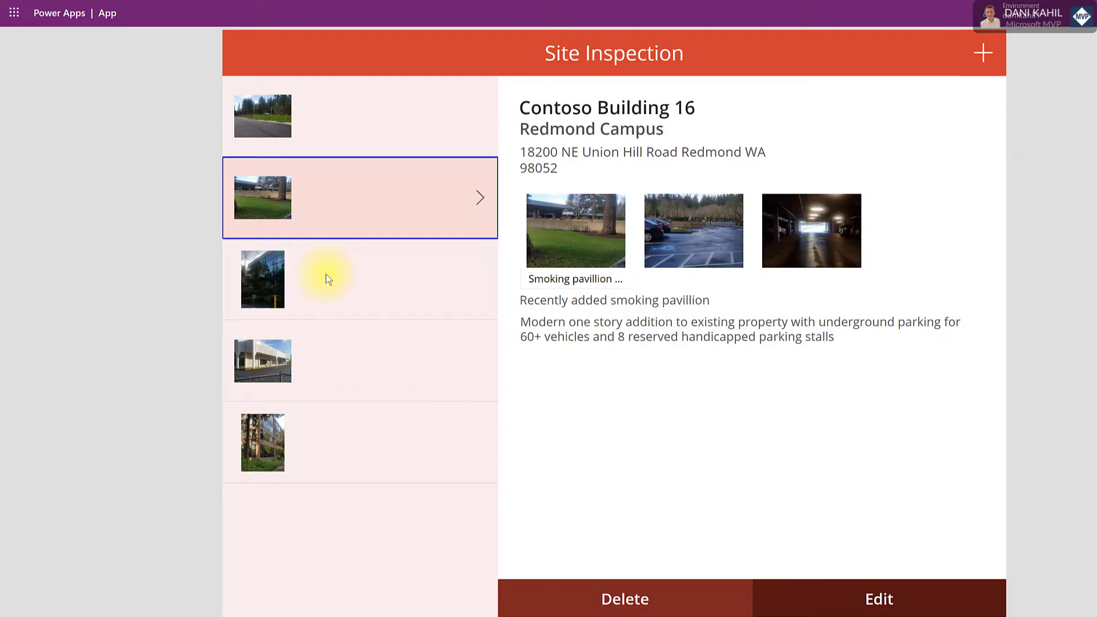
Show Contoso Building 15, open the Affordable housing service, and add Status Reason to its form.
left_click(326, 273)
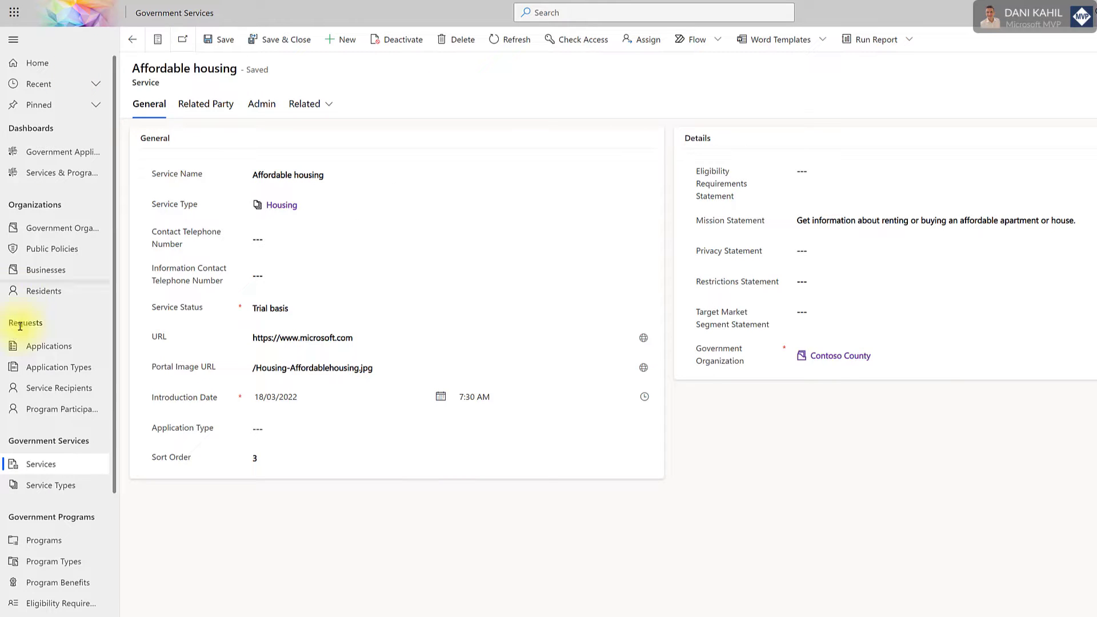
left_click(23, 464)
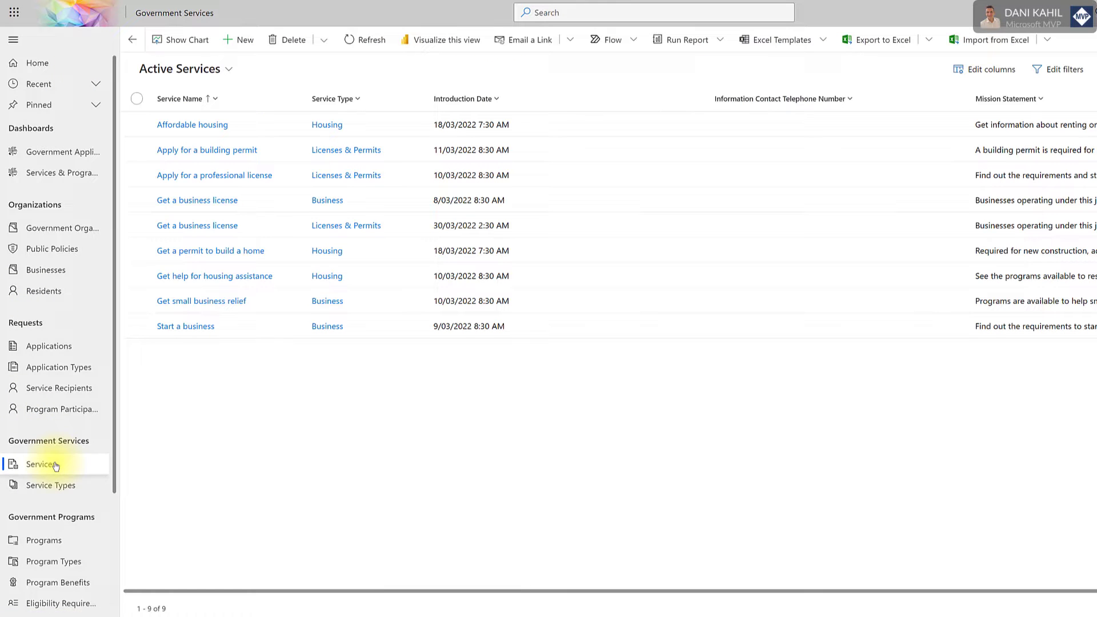
left_click(218, 126)
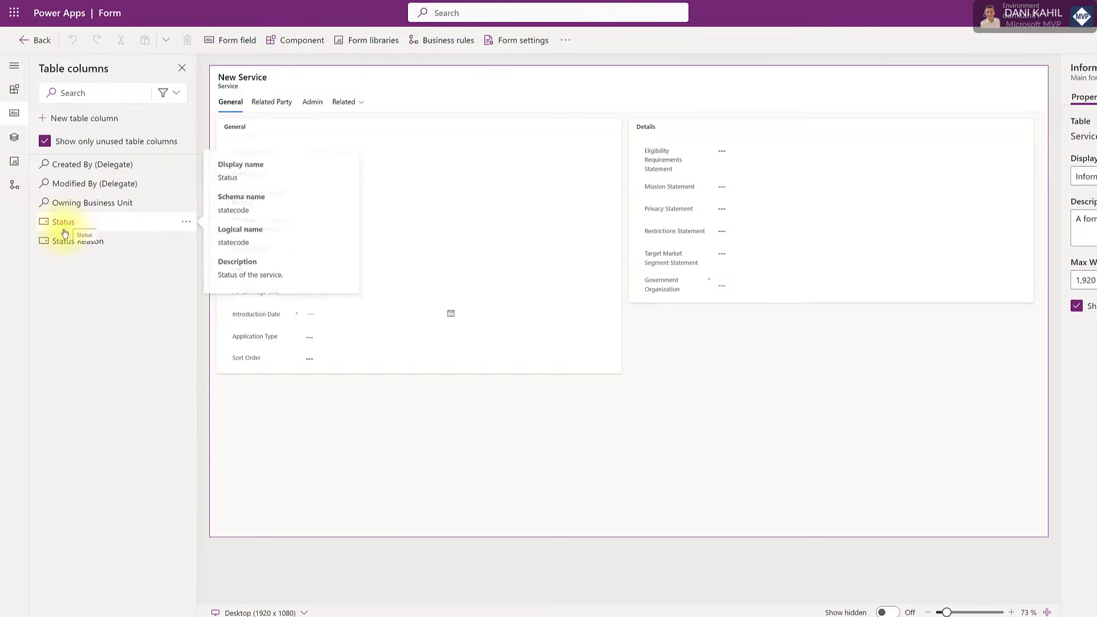
left_click_drag(71, 239, 267, 164)
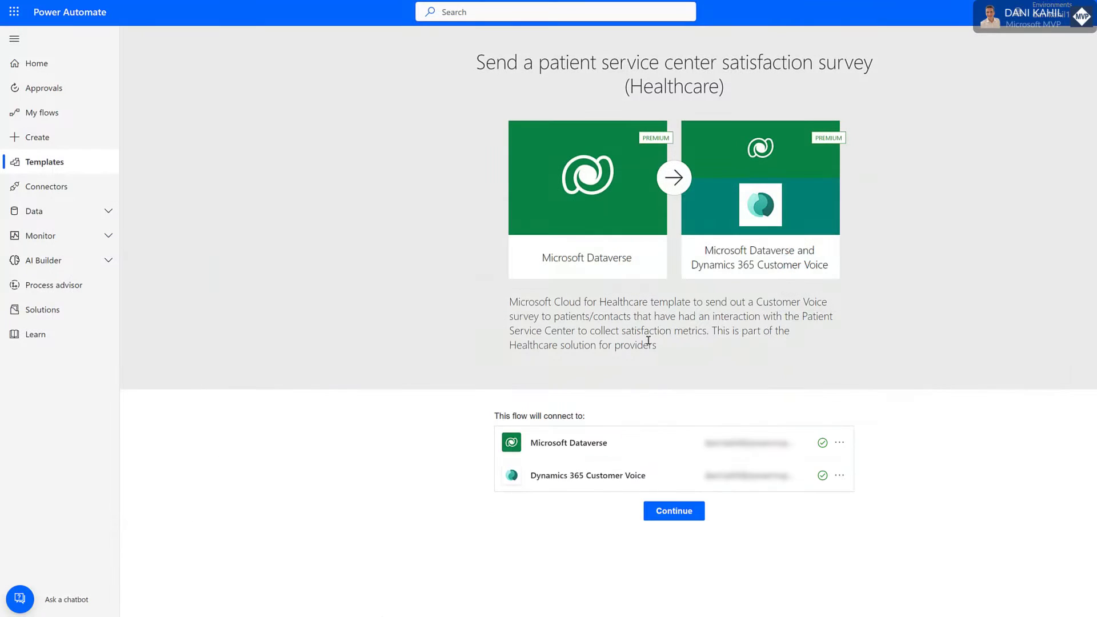
Continue from the patient service center satisfaction survey template into the flow editor.
left_click(673, 511)
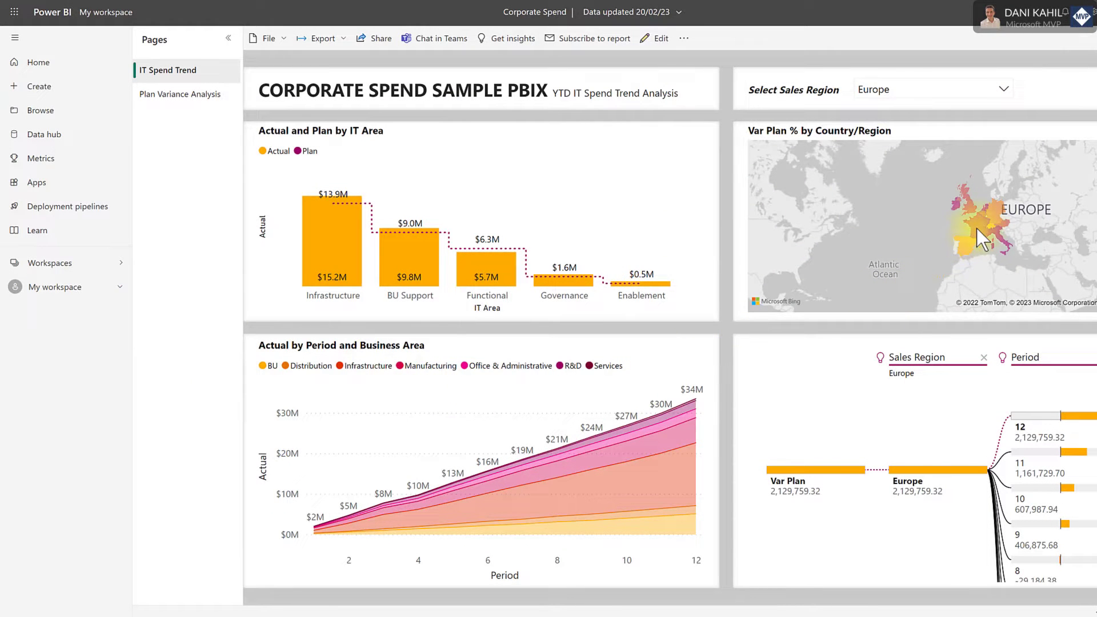
Filter the report to France, clear the filter, then go to the Plan Variance Analysis page.
left_click(976, 228)
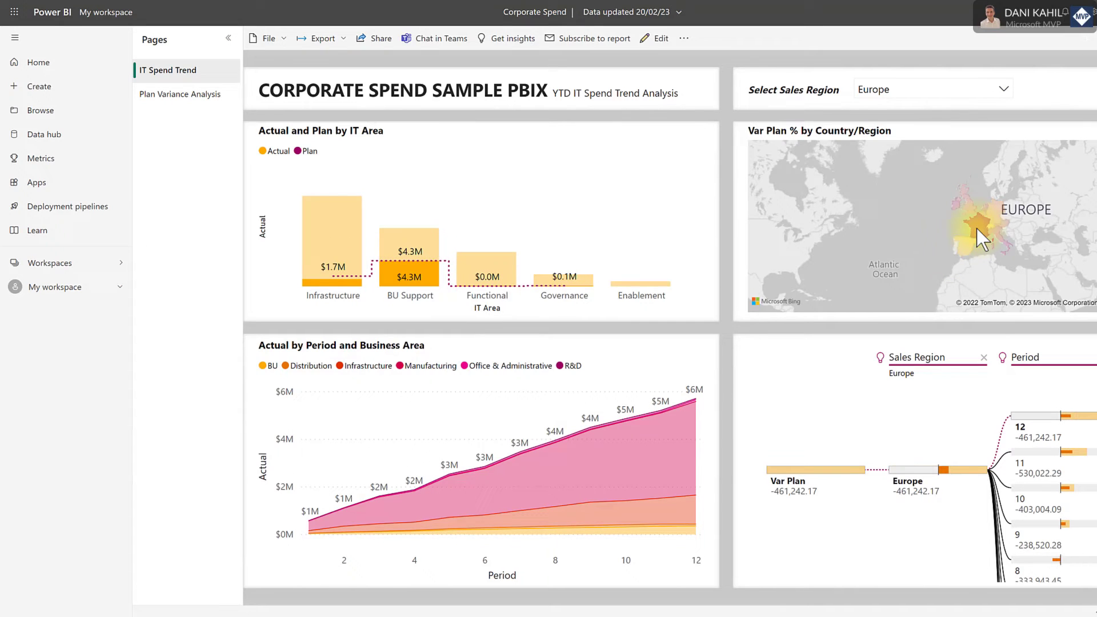
left_click(599, 461)
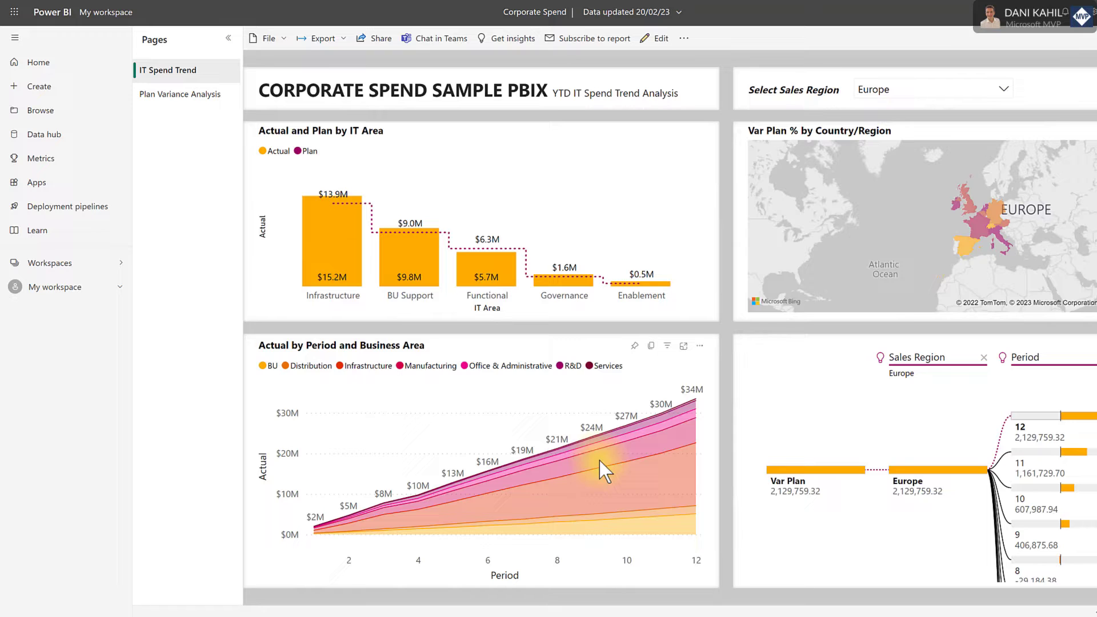
left_click(189, 104)
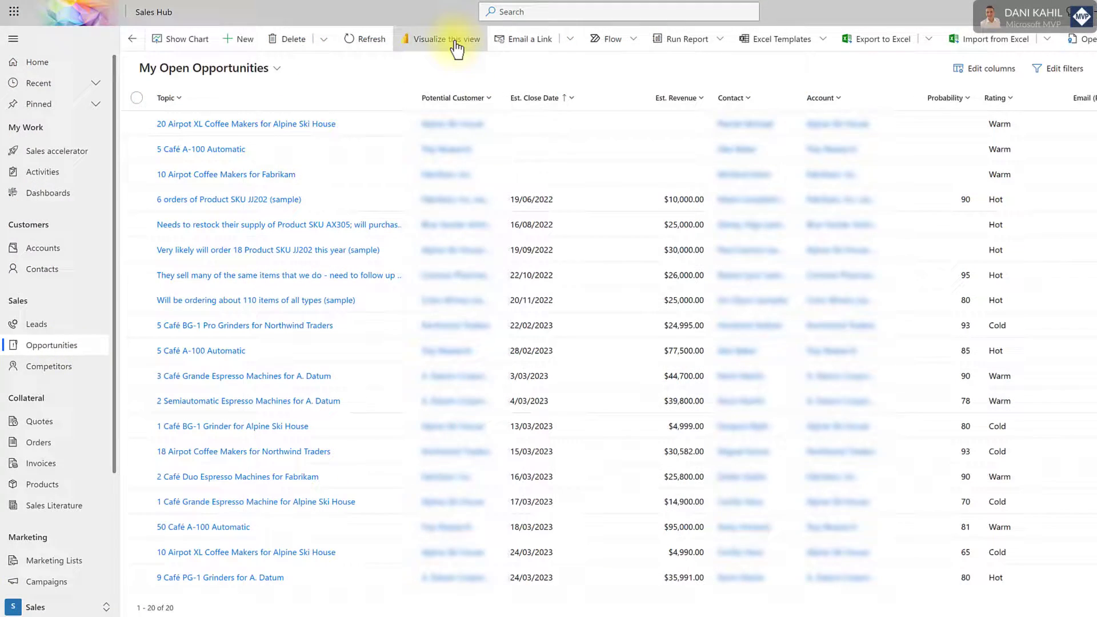
Visualize My Open Opportunities and highlight Hot in the Sum of Est. Revenue by Rating chart.
left_click(456, 43)
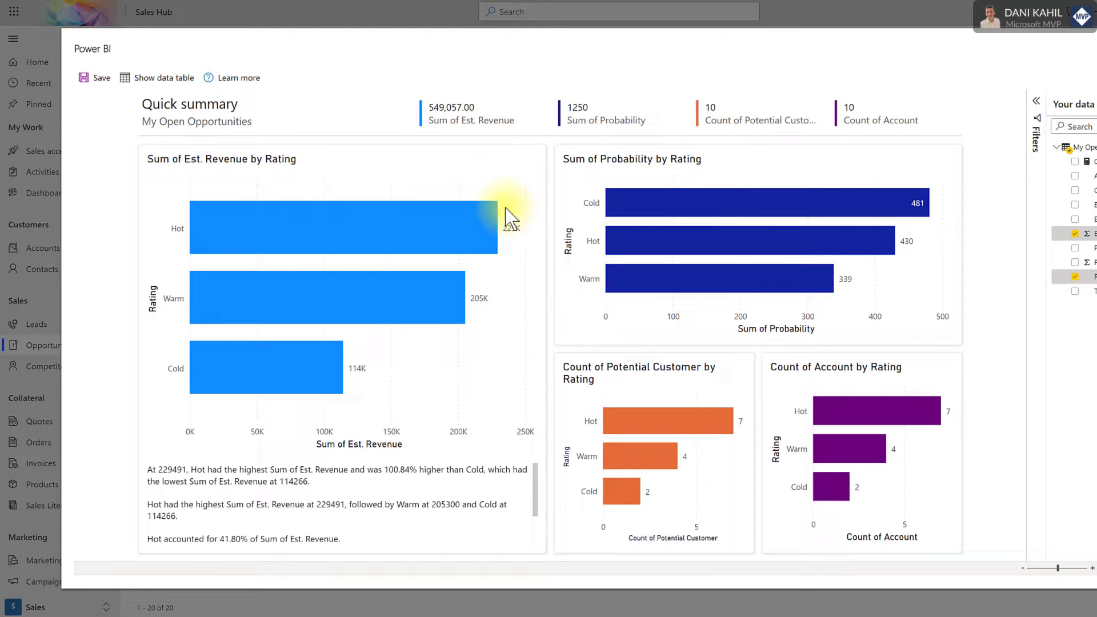
left_click(423, 221)
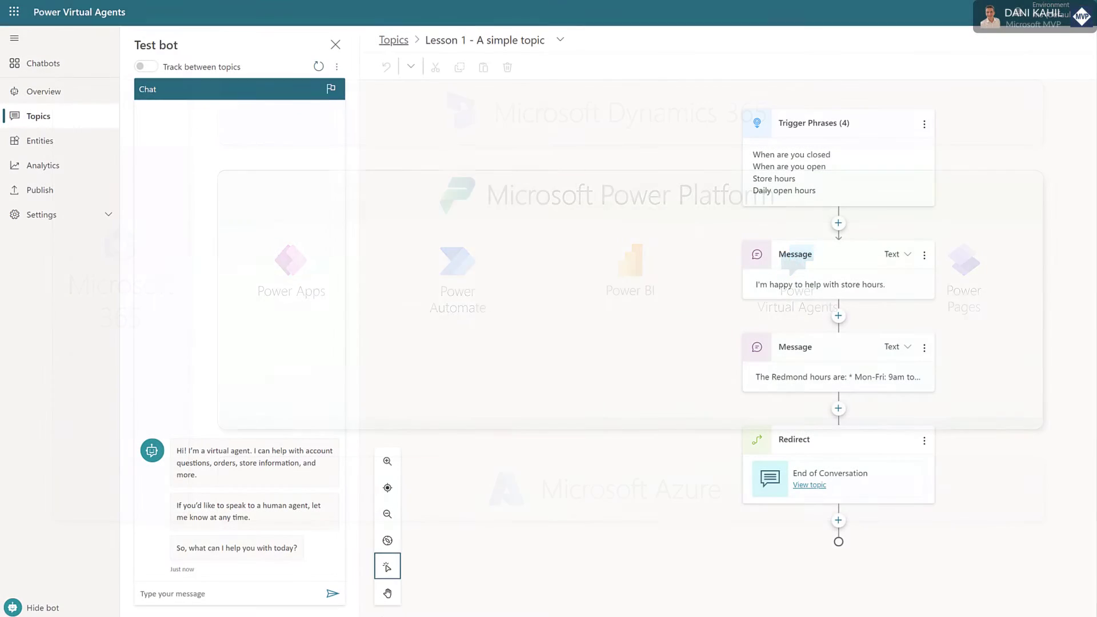
Ask the test bot 'store hours?' and answer yes to its follow-up question.
left_click(838, 316)
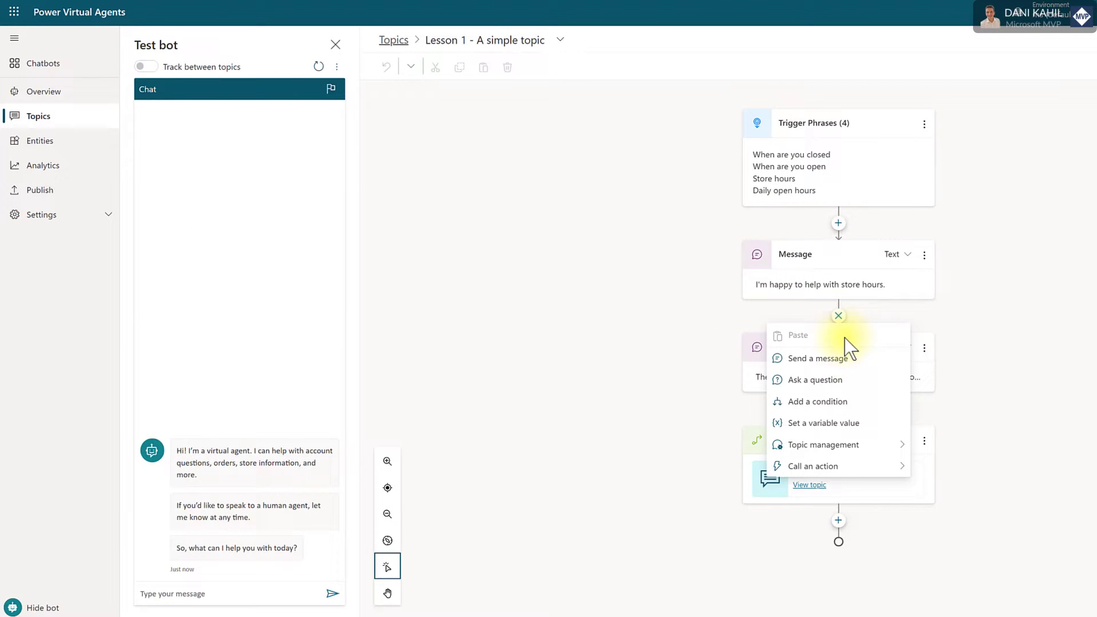
left_click(215, 594)
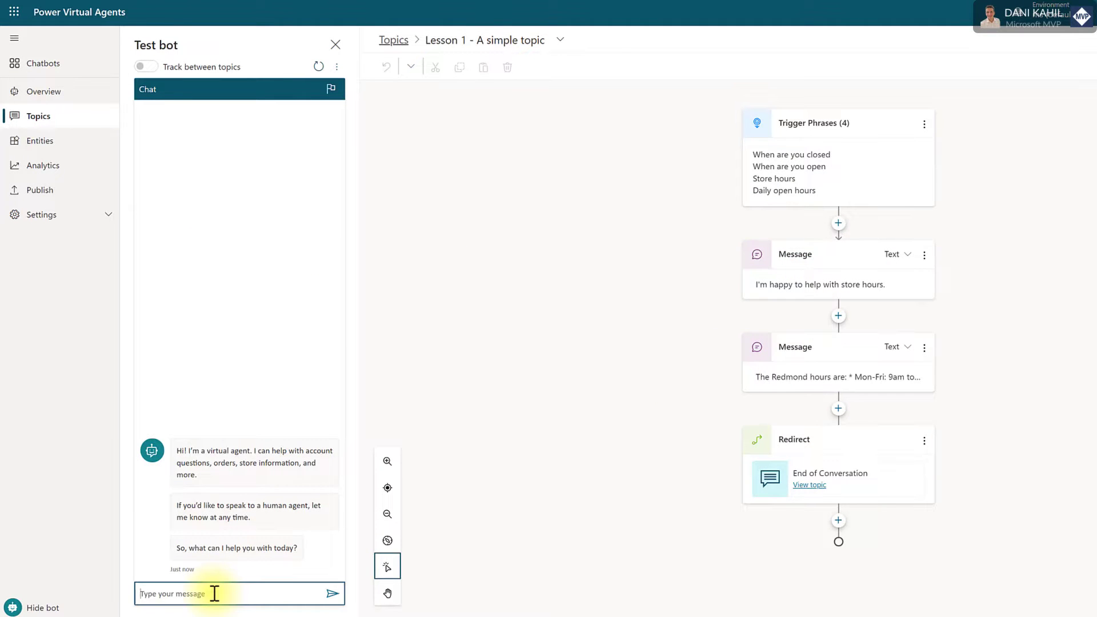
type("store hours?")
key("Return")
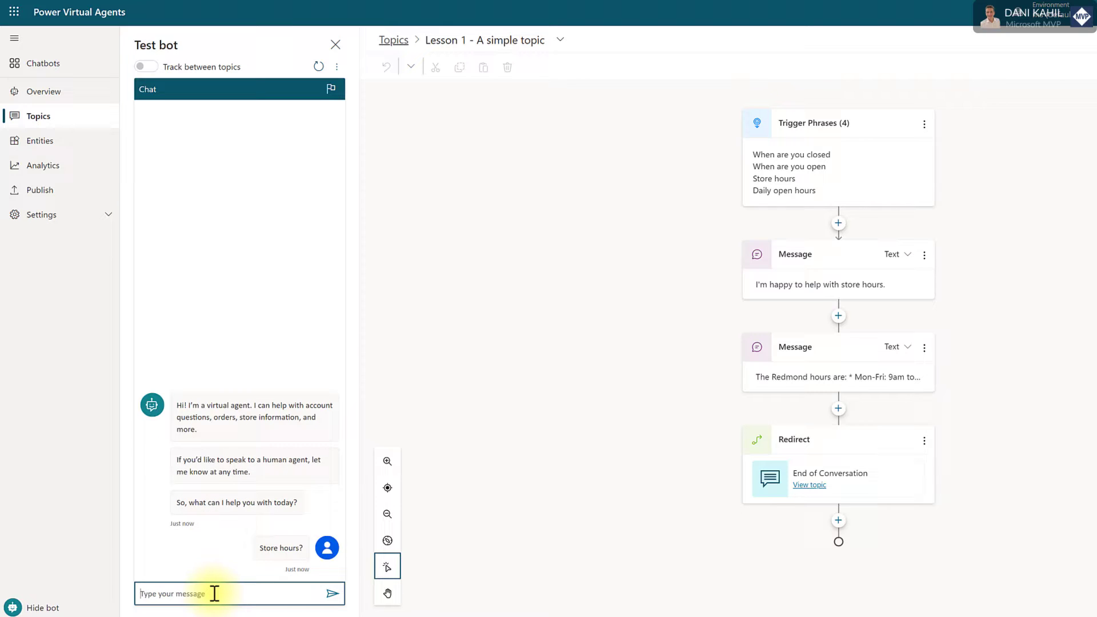
left_click(166, 563)
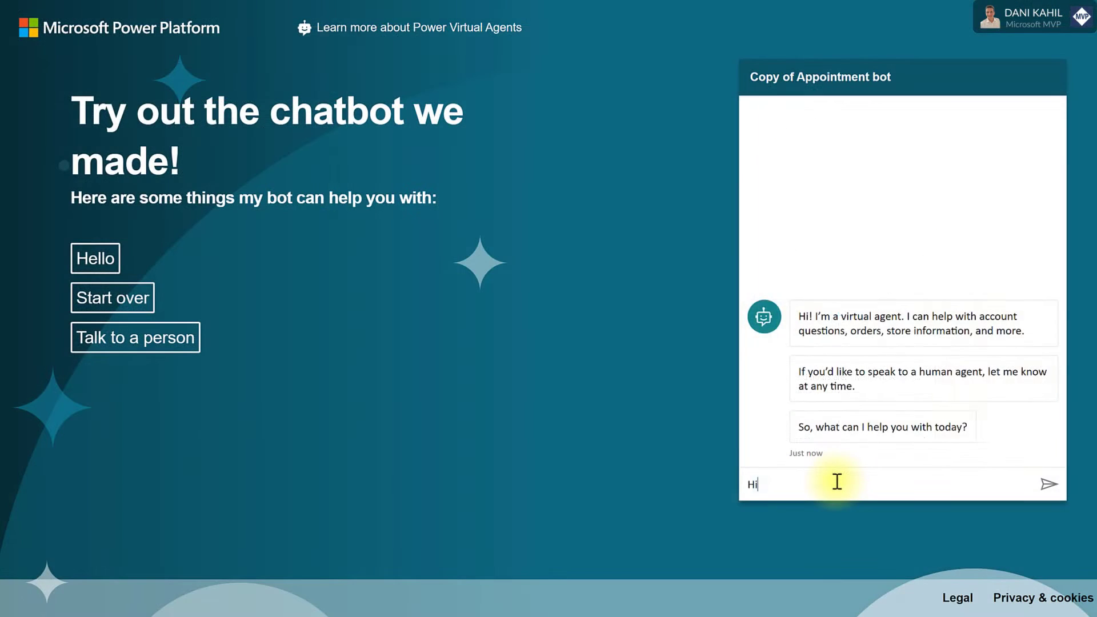
key("Return")
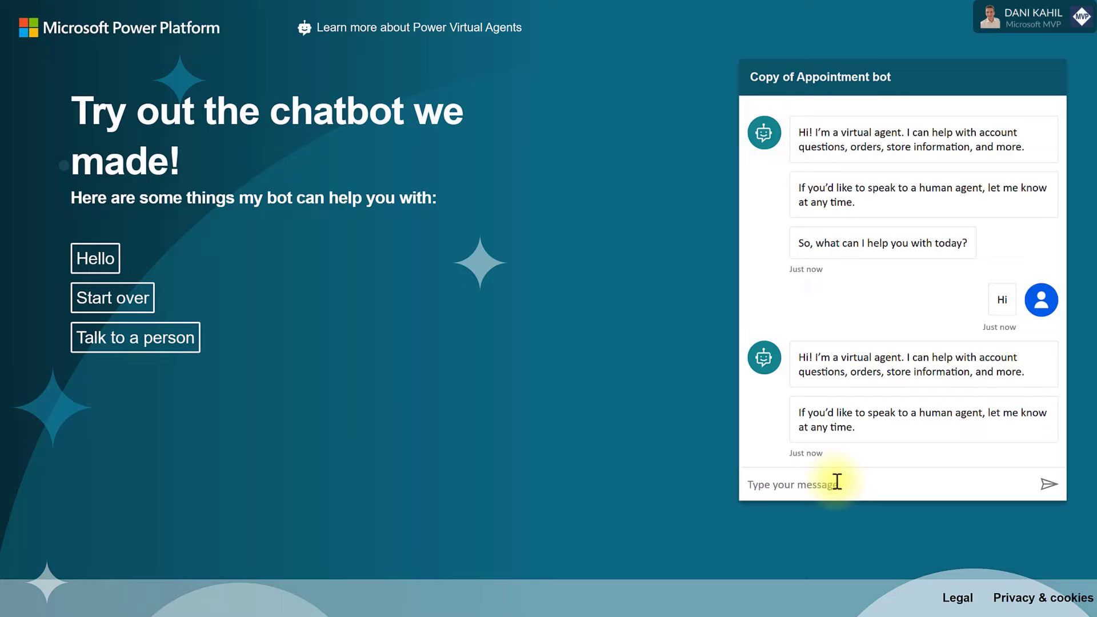
Ask 'Working hours?', report that the answer didn't help, and request a human agent.
type("Woking")
key("BackSpace")
key("BackSpace")
key("BackSpace")
type("Wor")
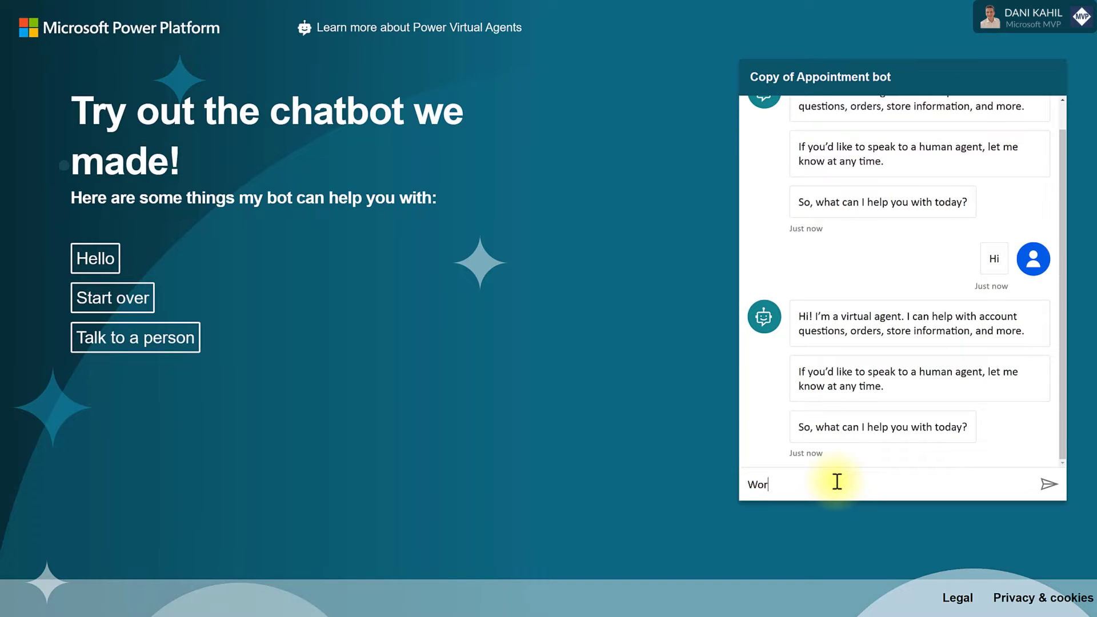
type("king hours?")
key("Return")
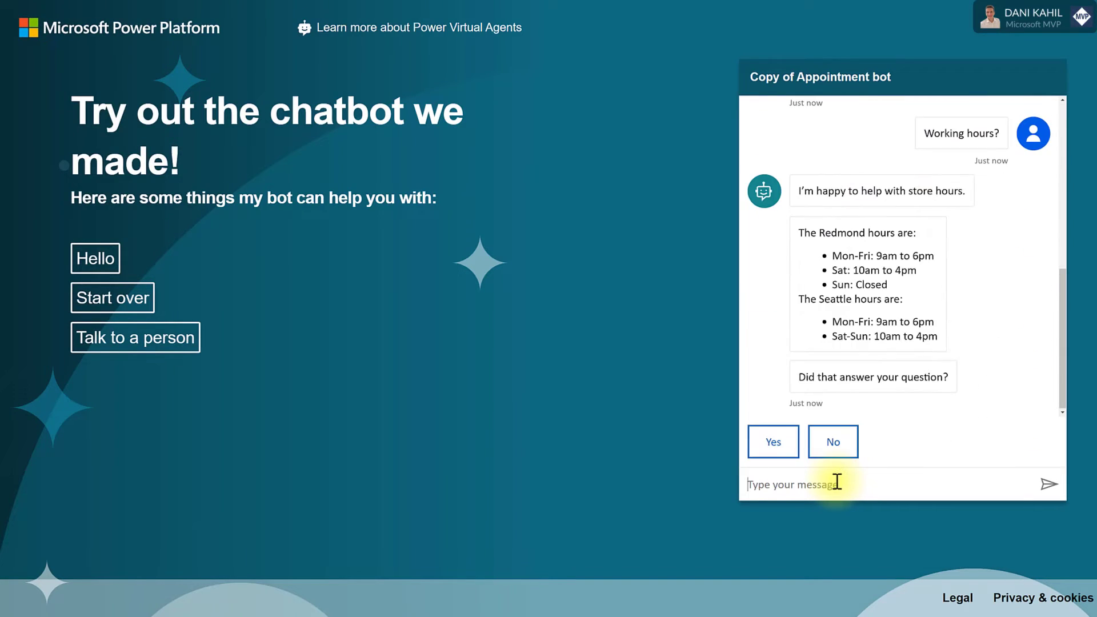
left_click(823, 441)
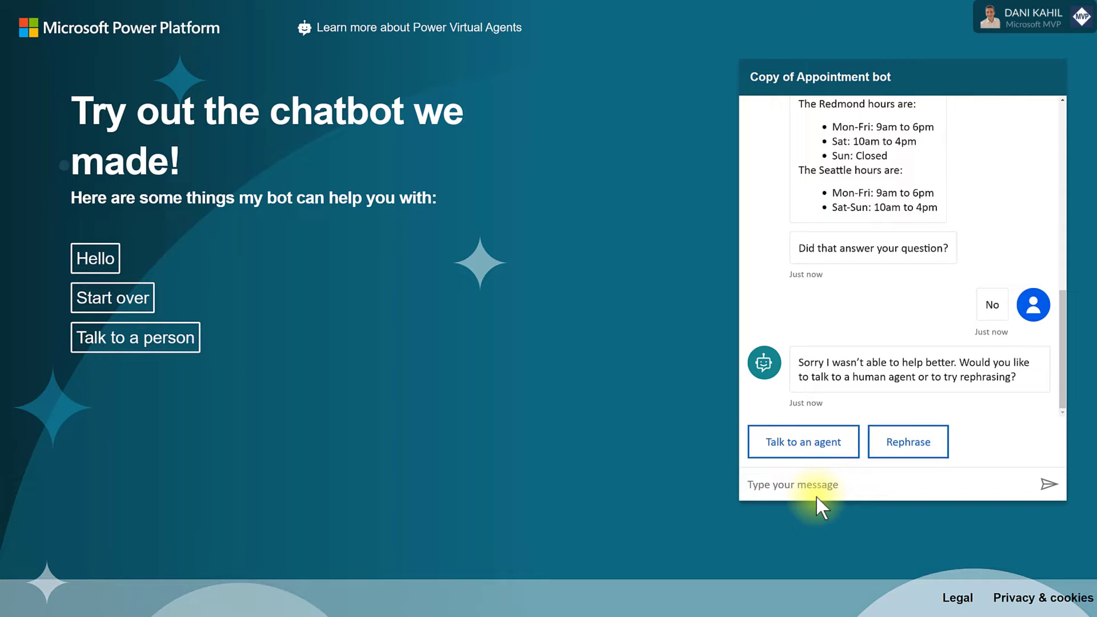
left_click(803, 443)
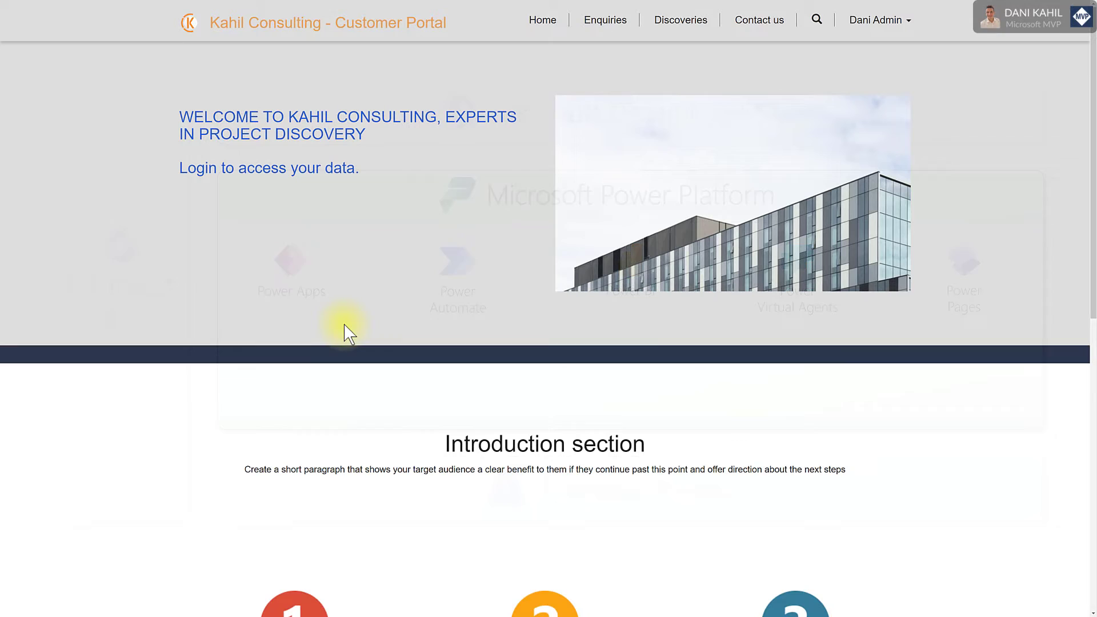
From the Discoveries page, restyle the site header brand colour from light grey to 7d6060.
left_click(681, 27)
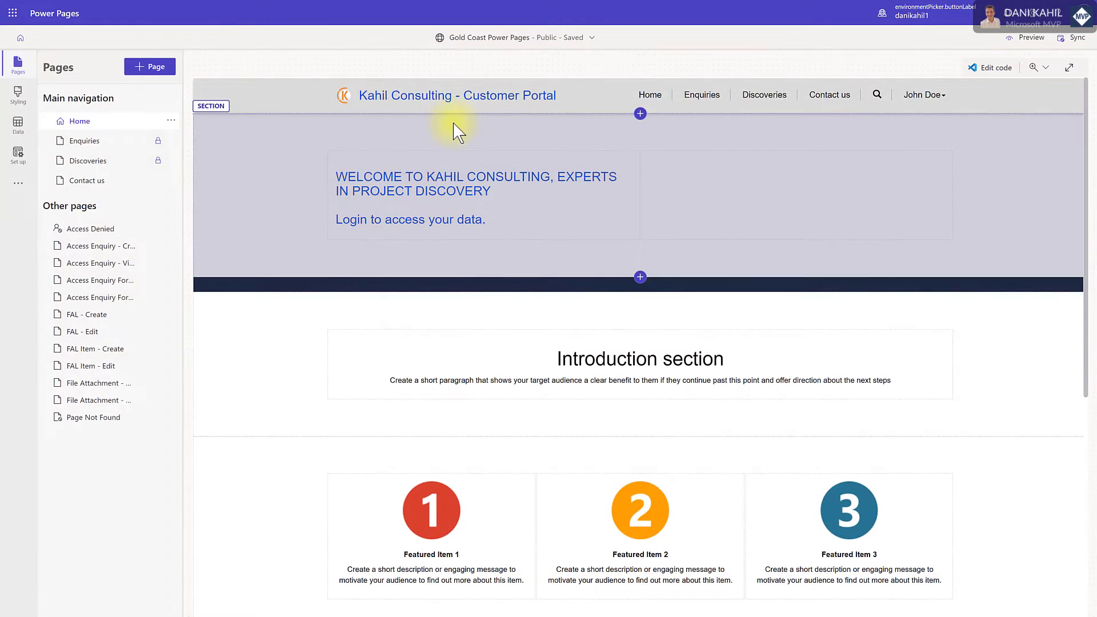
mouse_move(564, 98)
left_click(622, 96)
left_click(416, 272)
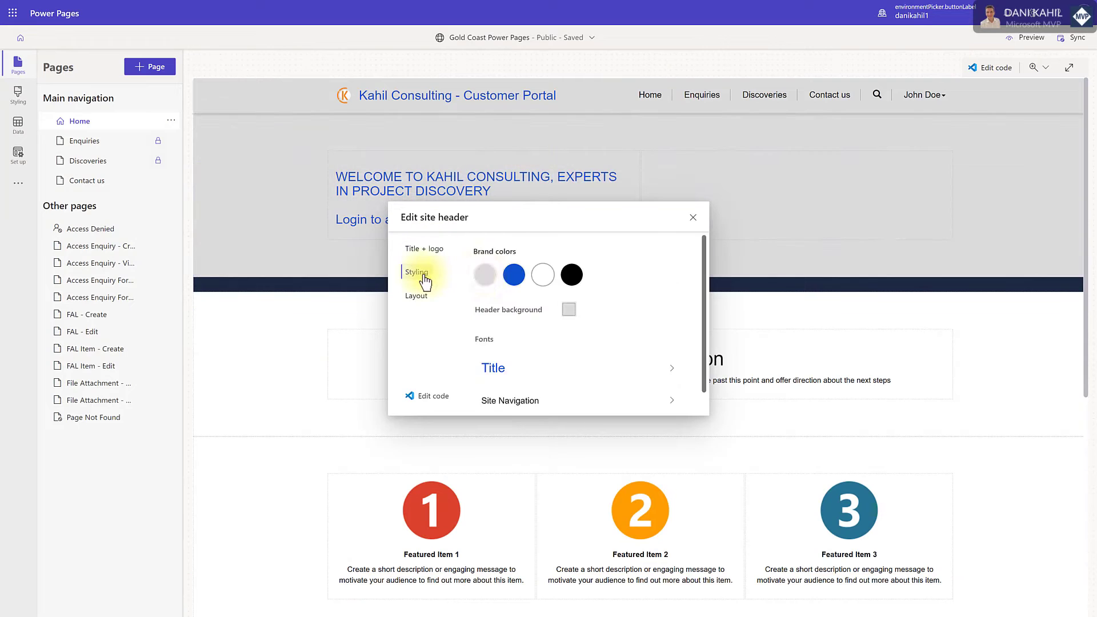
left_click(484, 275)
left_click_drag(486, 320, 515, 361)
left_click(554, 497)
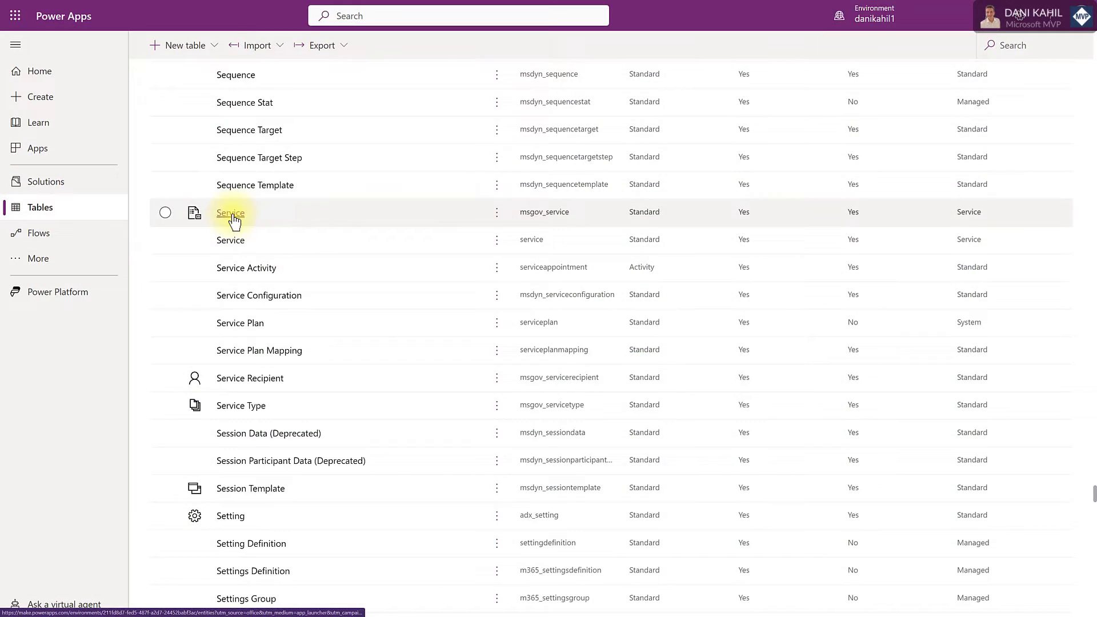
Browse the full Dataverse tables list and start creating a new blank table.
left_click(234, 220)
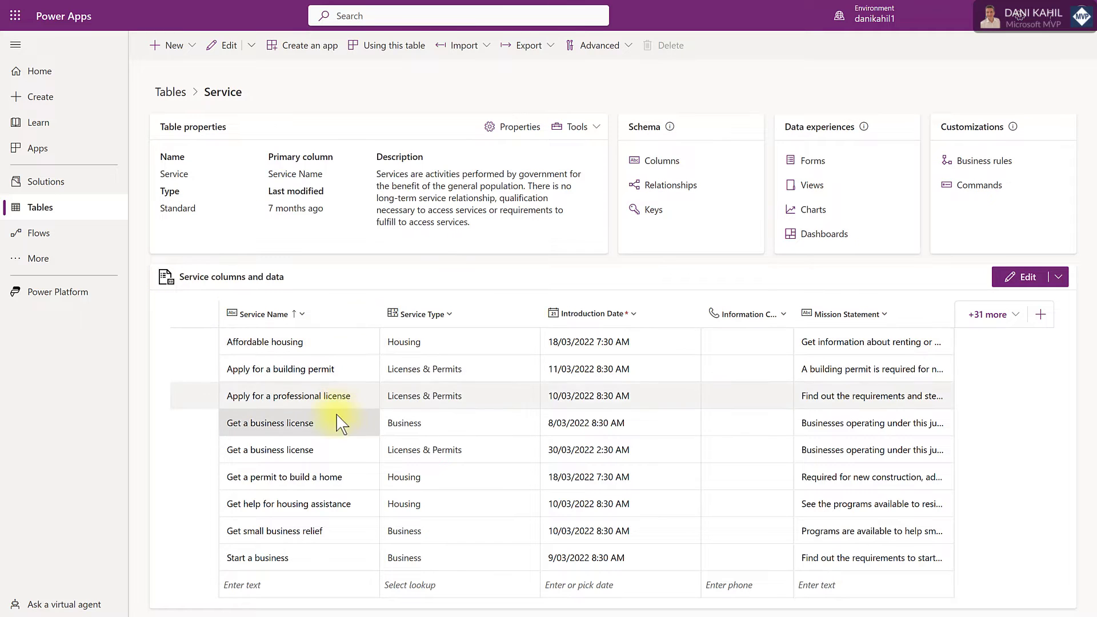
left_click(41, 208)
scroll(365, 200, "down", 9)
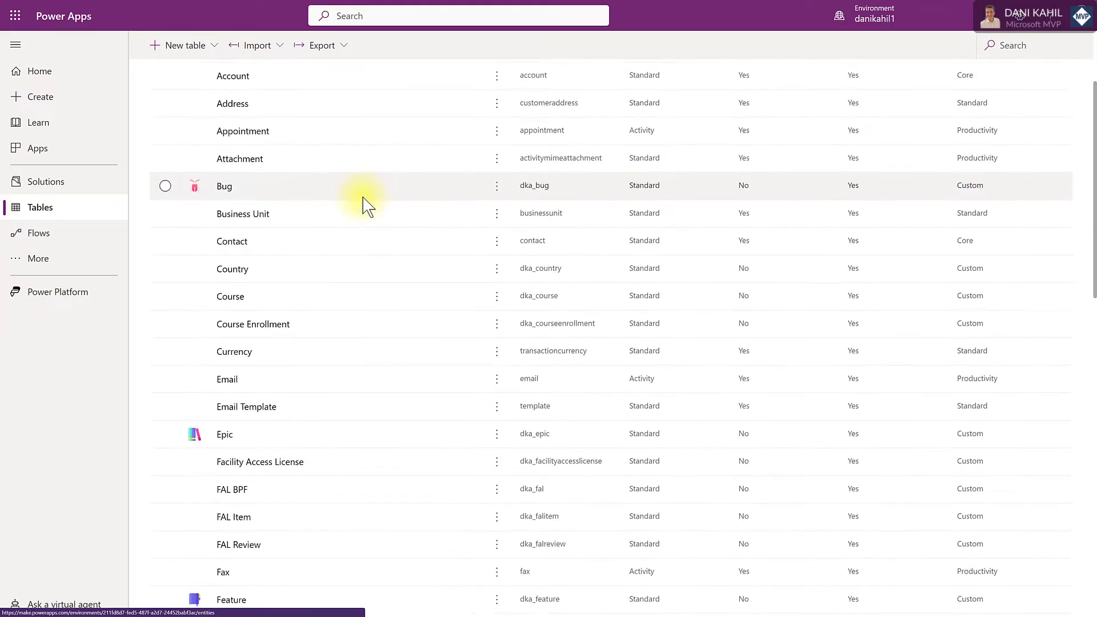
scroll(365, 210, "down", 1)
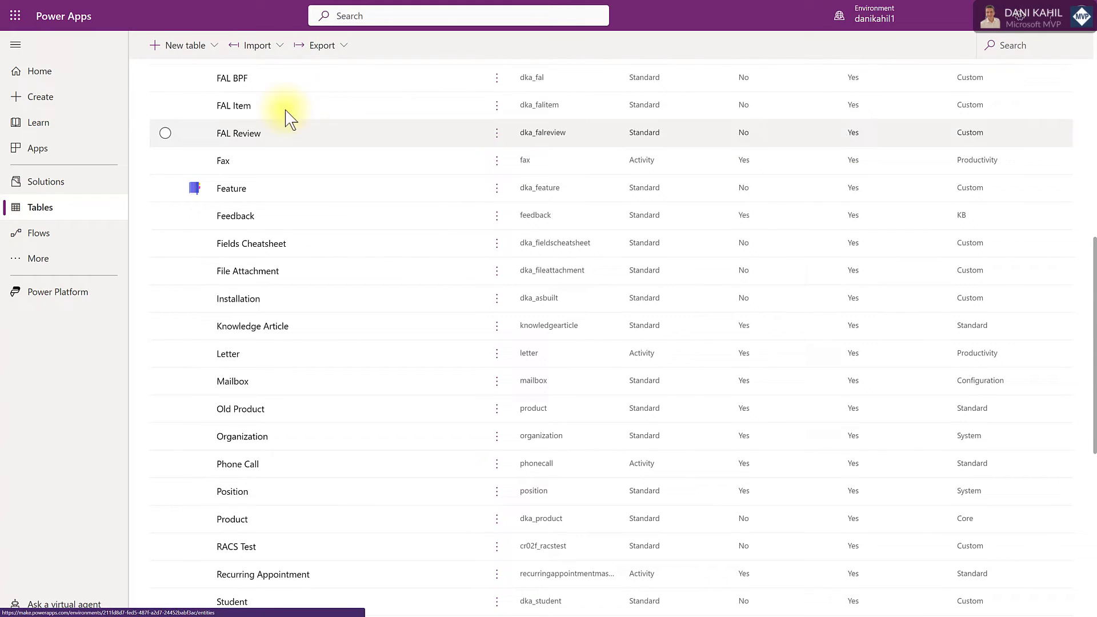
left_click(212, 48)
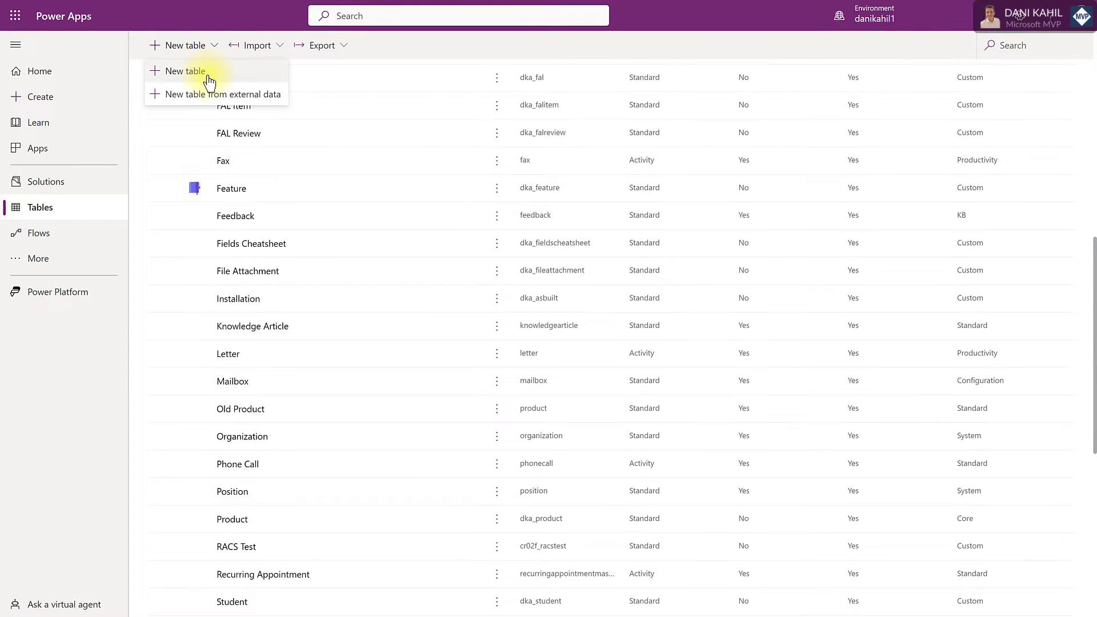
left_click(196, 70)
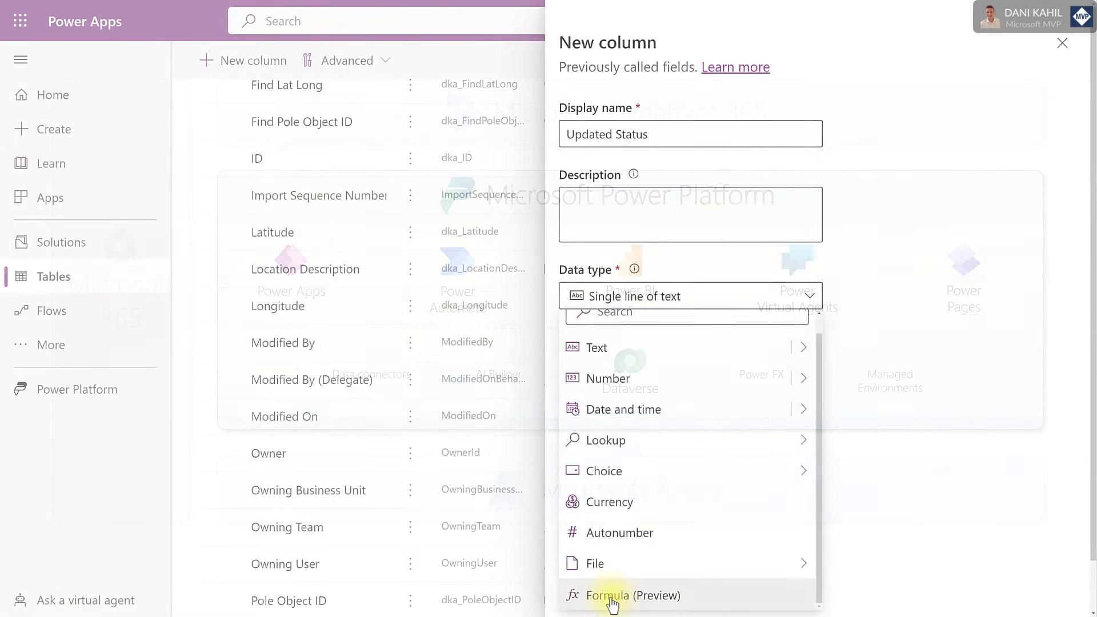
Make the new column a formula column computing Concatenate('Location Description','Review Status').
left_click(597, 596)
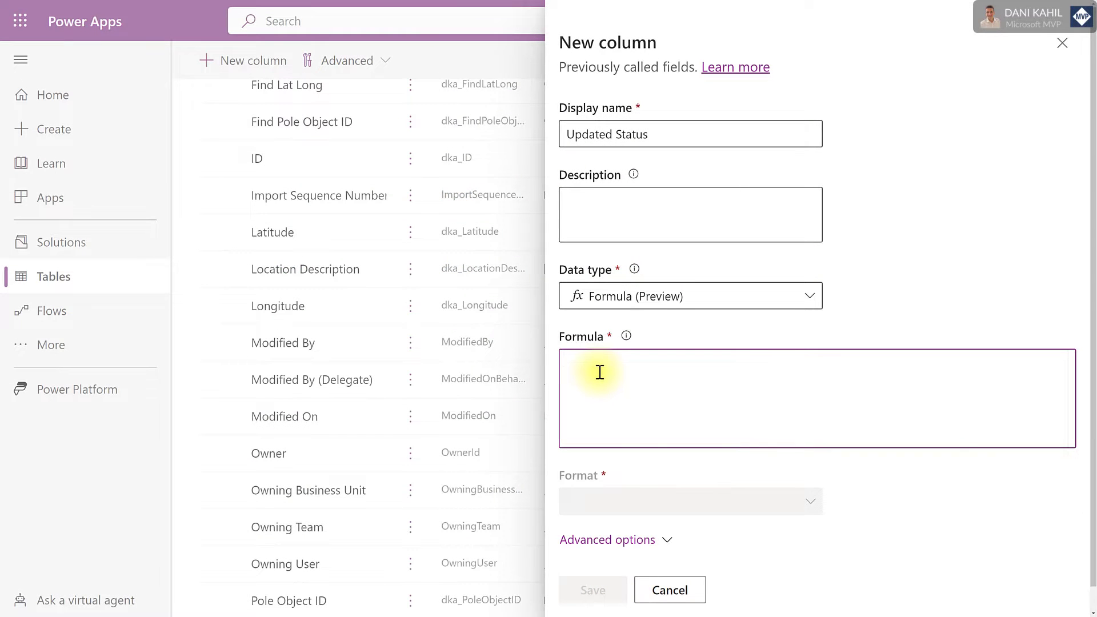
type("con")
key("Tab")
type("(lon")
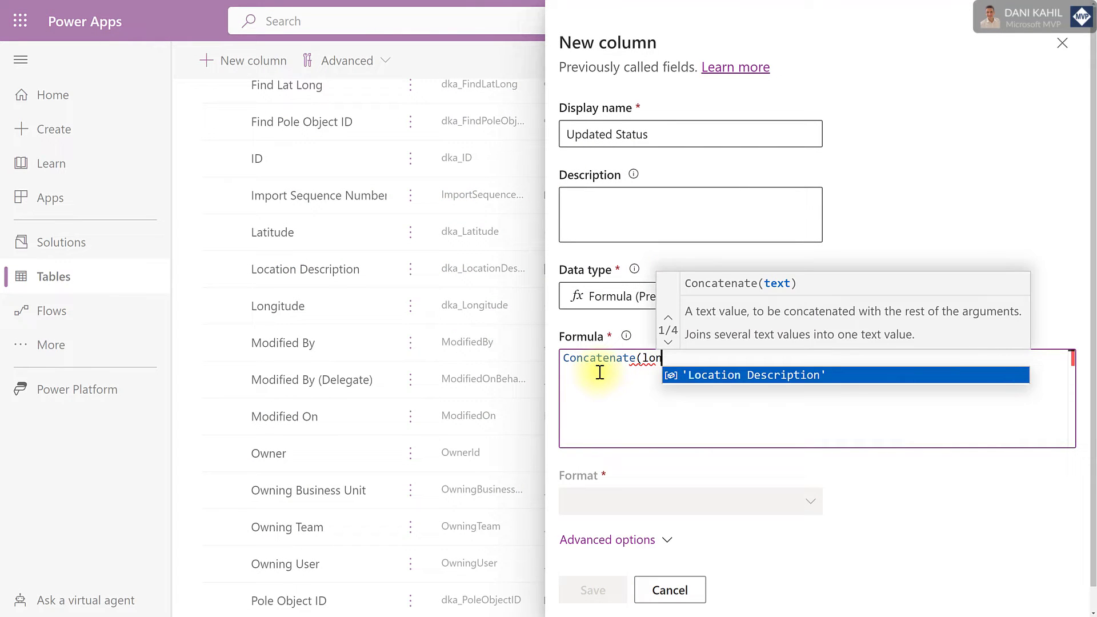
key("Tab")
type(",'")
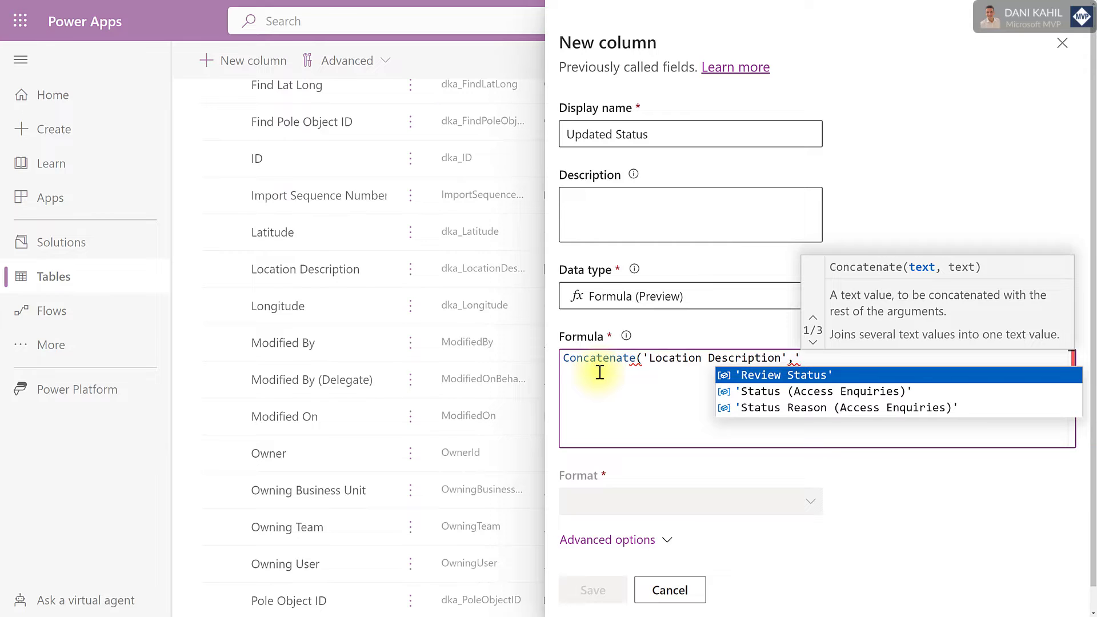
type("rev")
key("Tab")
type(")")
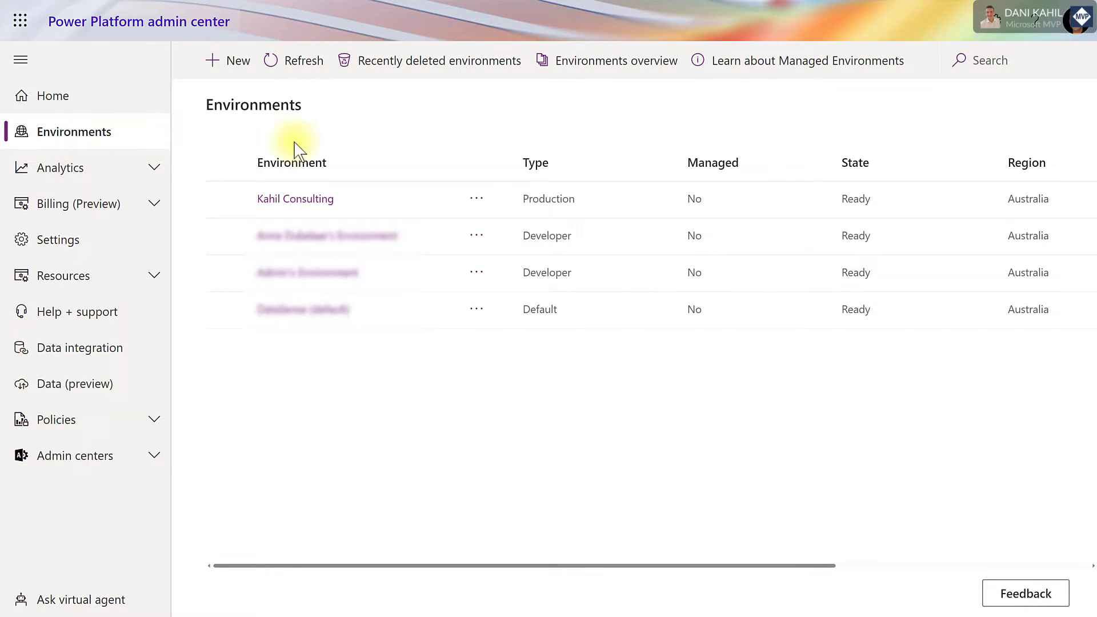
left_click(476, 200)
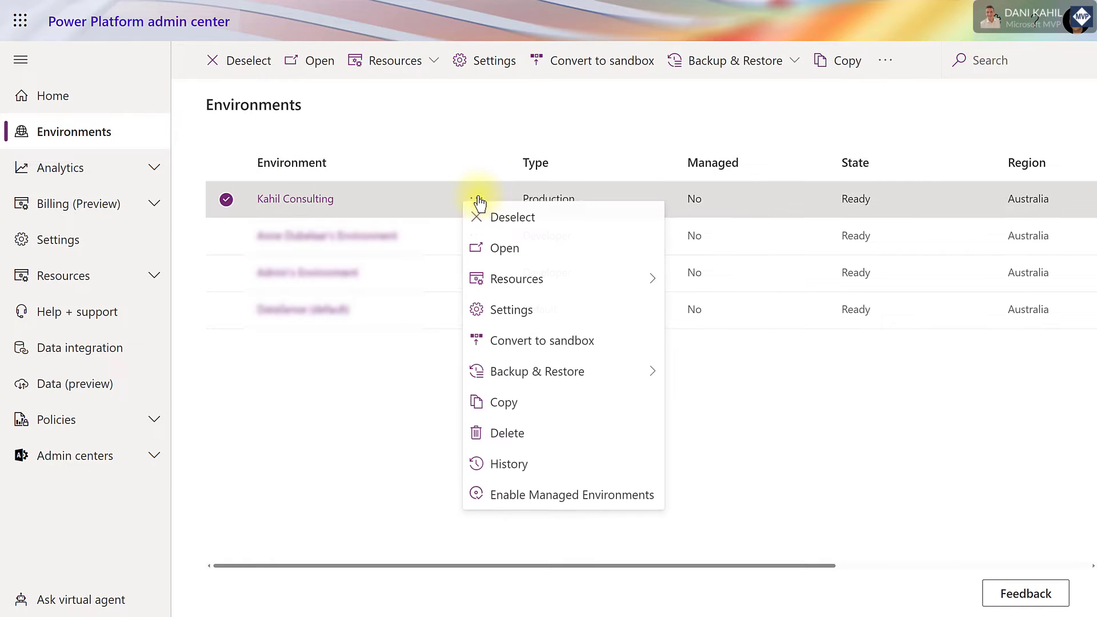
left_click(548, 499)
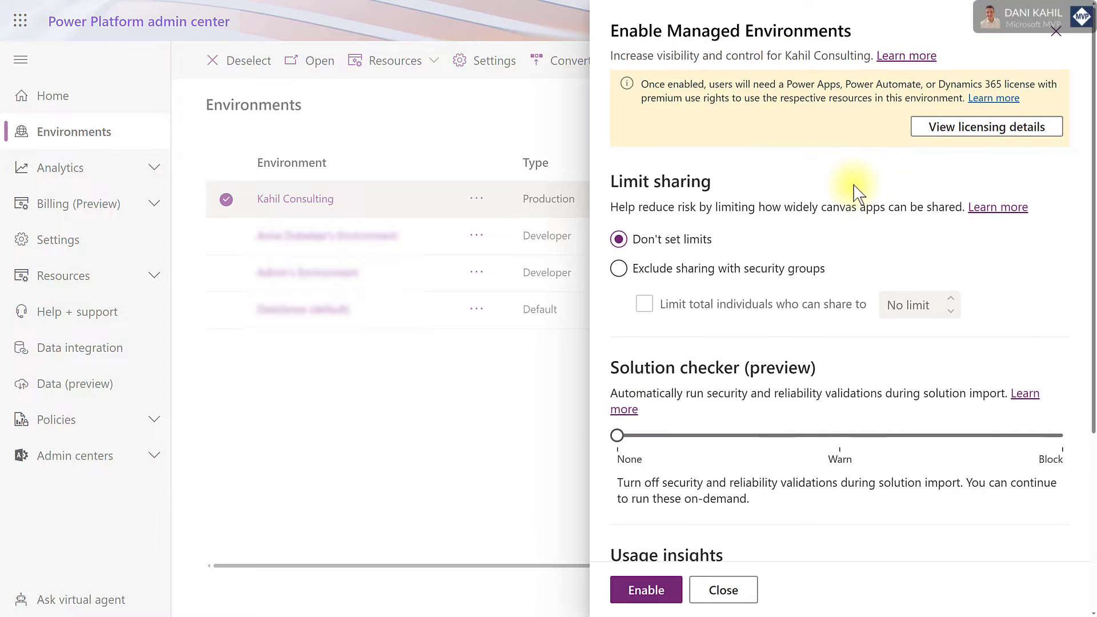
scroll(856, 191, "down", 3)
scroll(855, 191, "down", 1)
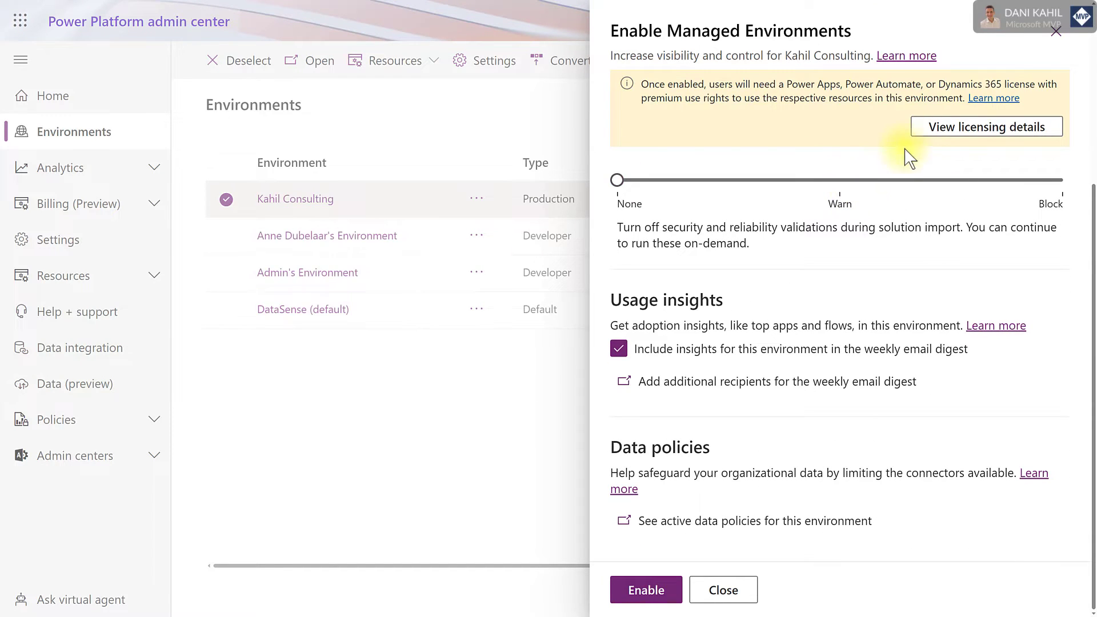
left_click(1056, 32)
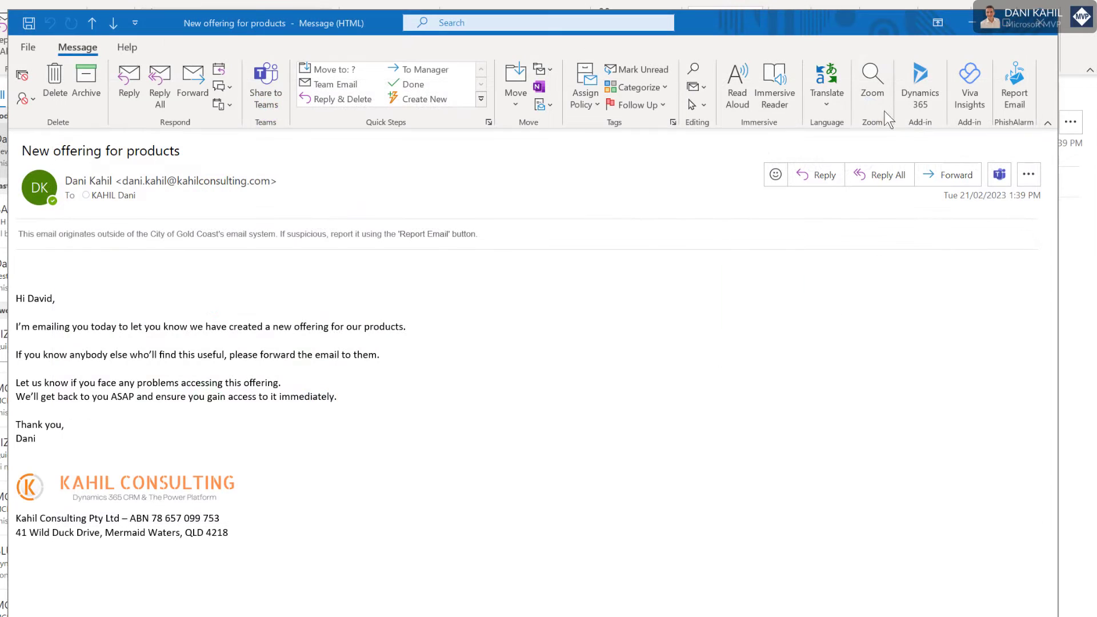
Track the email in Dynamics 365, regarding the 'Interest in our Product' record.
left_click(921, 86)
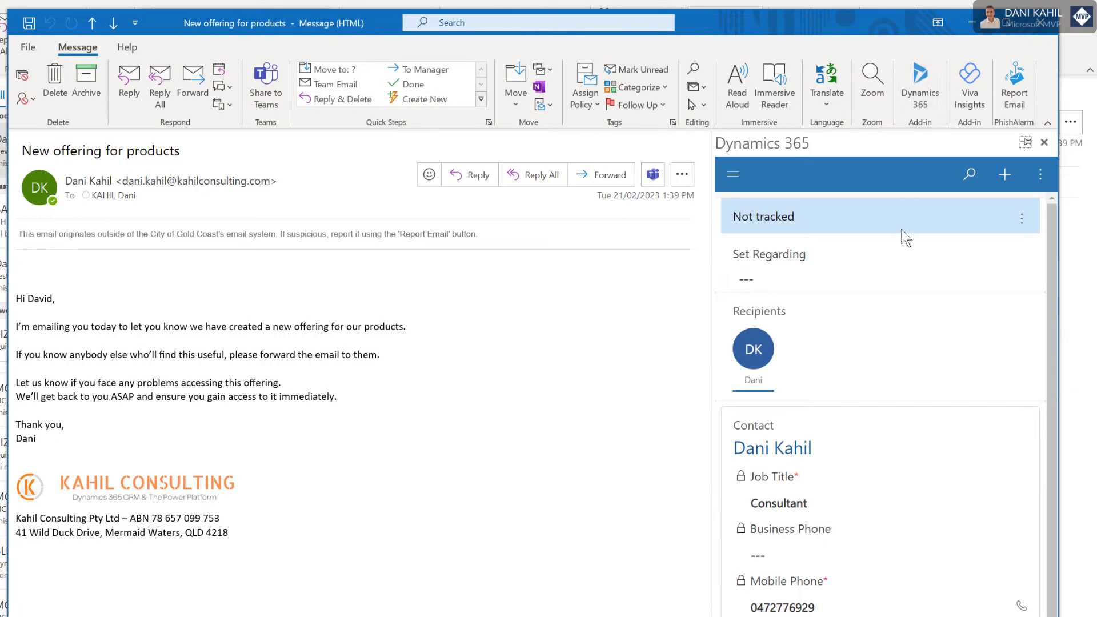
left_click(902, 275)
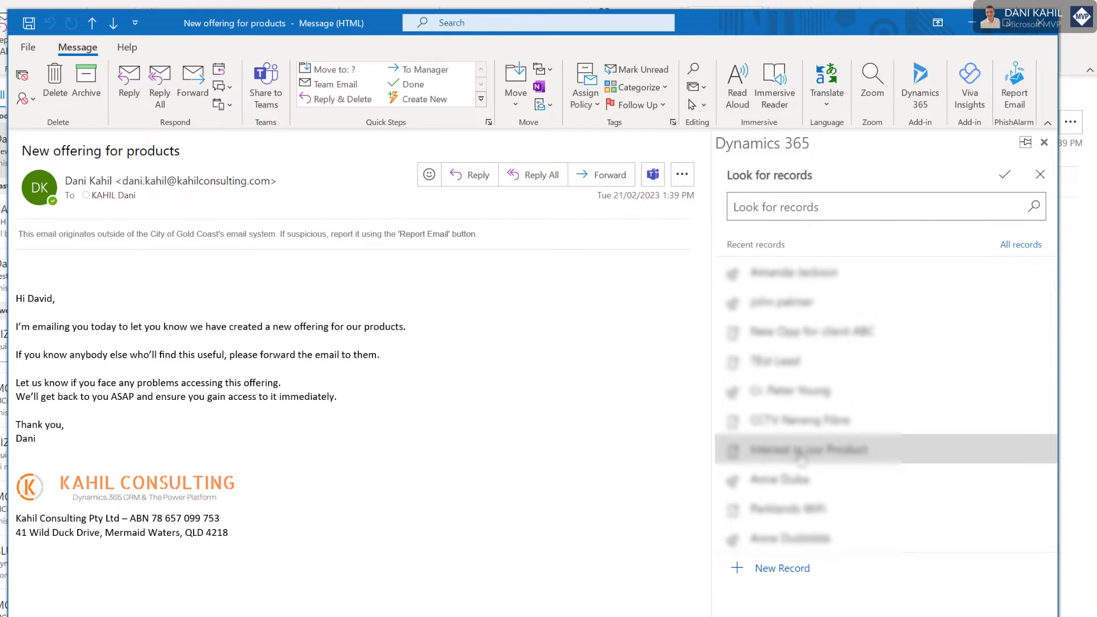
left_click(800, 449)
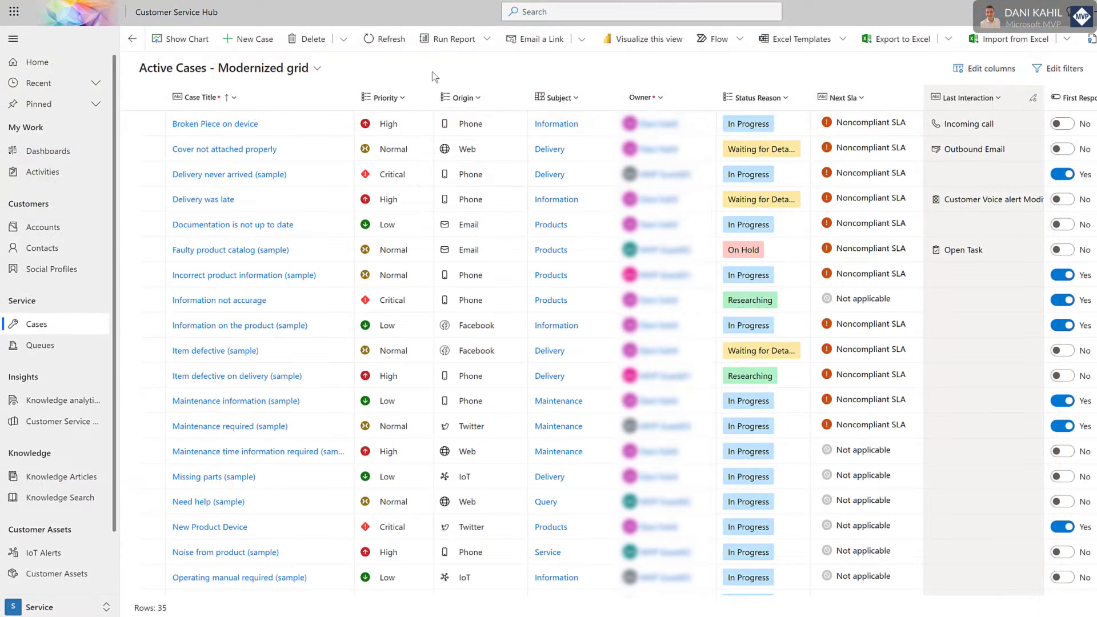
In Excel Online, set case origins F8 to Web and F13 to Twitter, then open the contact's files on Default Site 1.
left_click(948, 39)
left_click(967, 71)
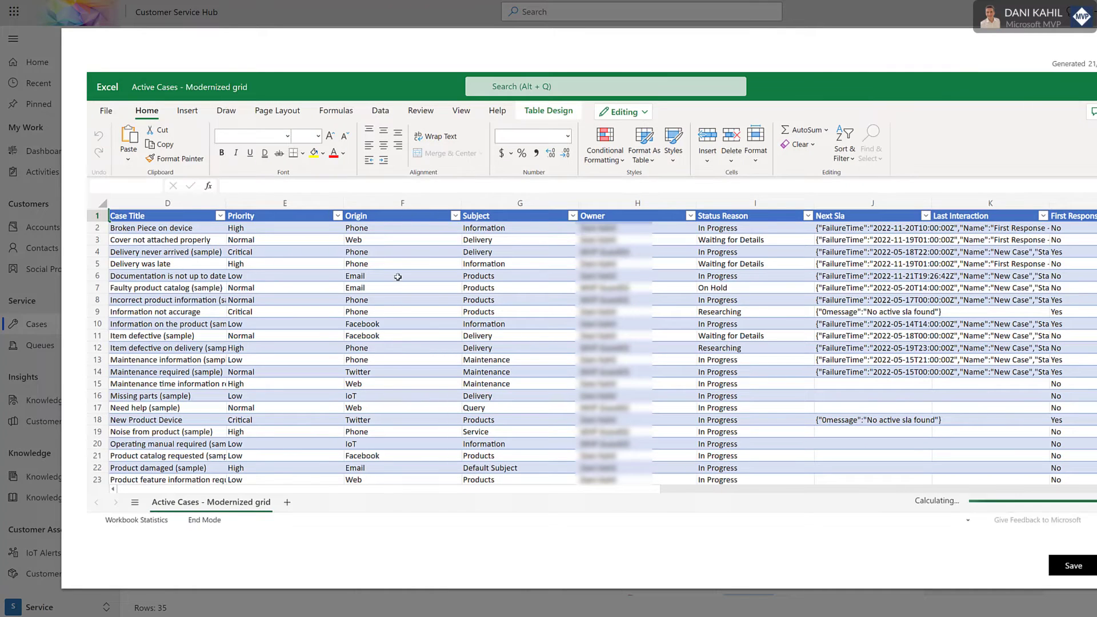
left_click(400, 299)
left_click(466, 299)
left_click(362, 341)
left_click(400, 359)
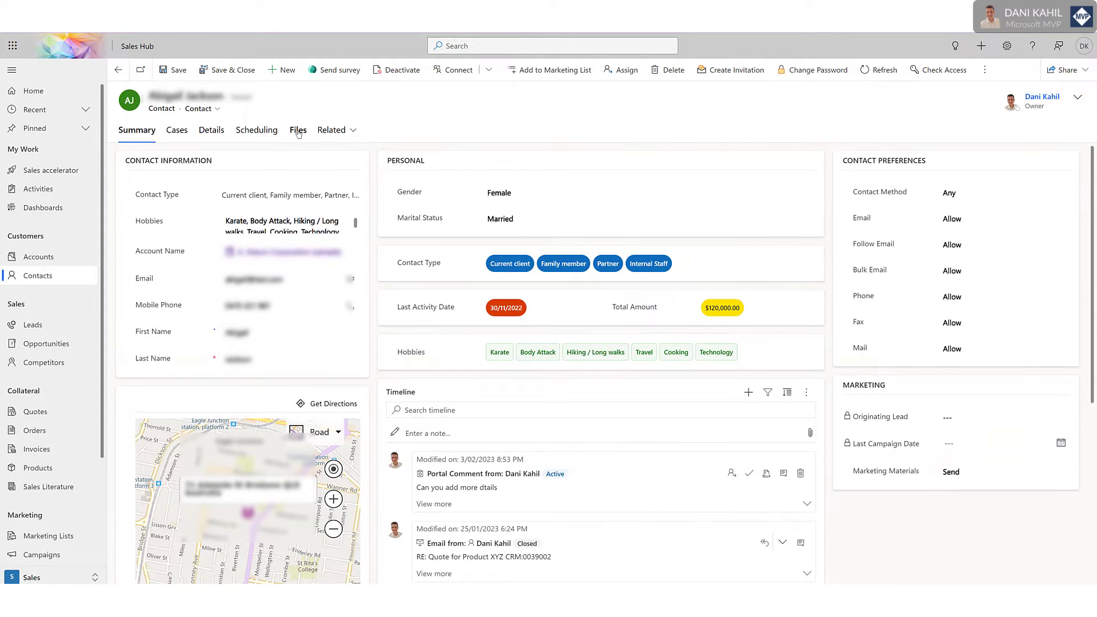
left_click(297, 130)
left_click(1037, 173)
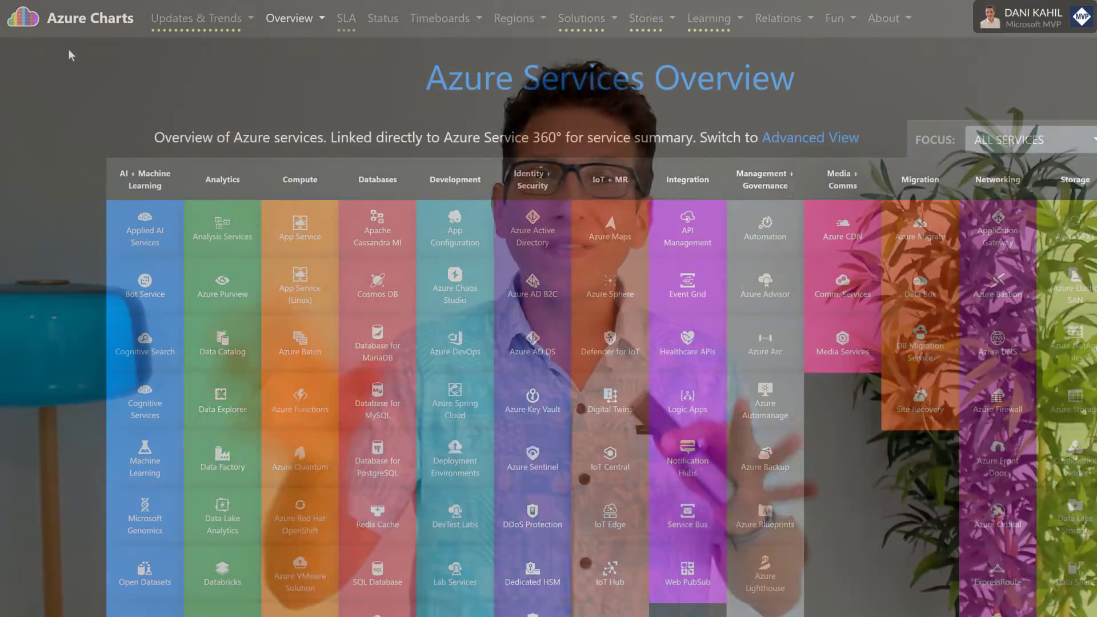
scroll(68, 54, "down", 5)
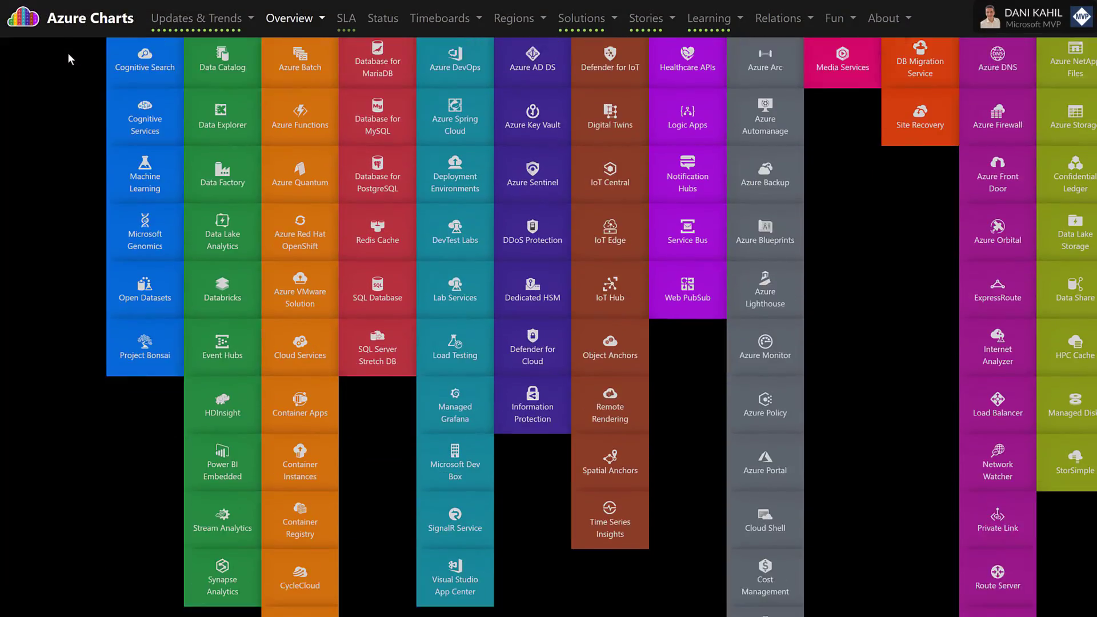